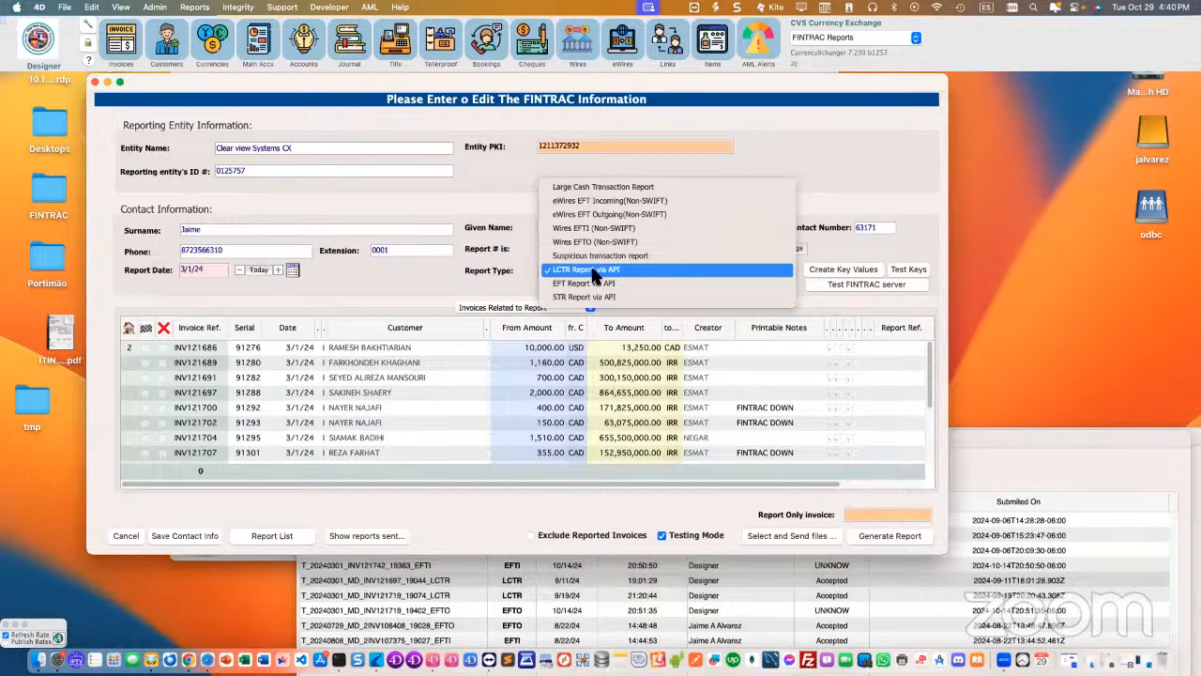
pyautogui.click(593, 271)
pyautogui.click(876, 532)
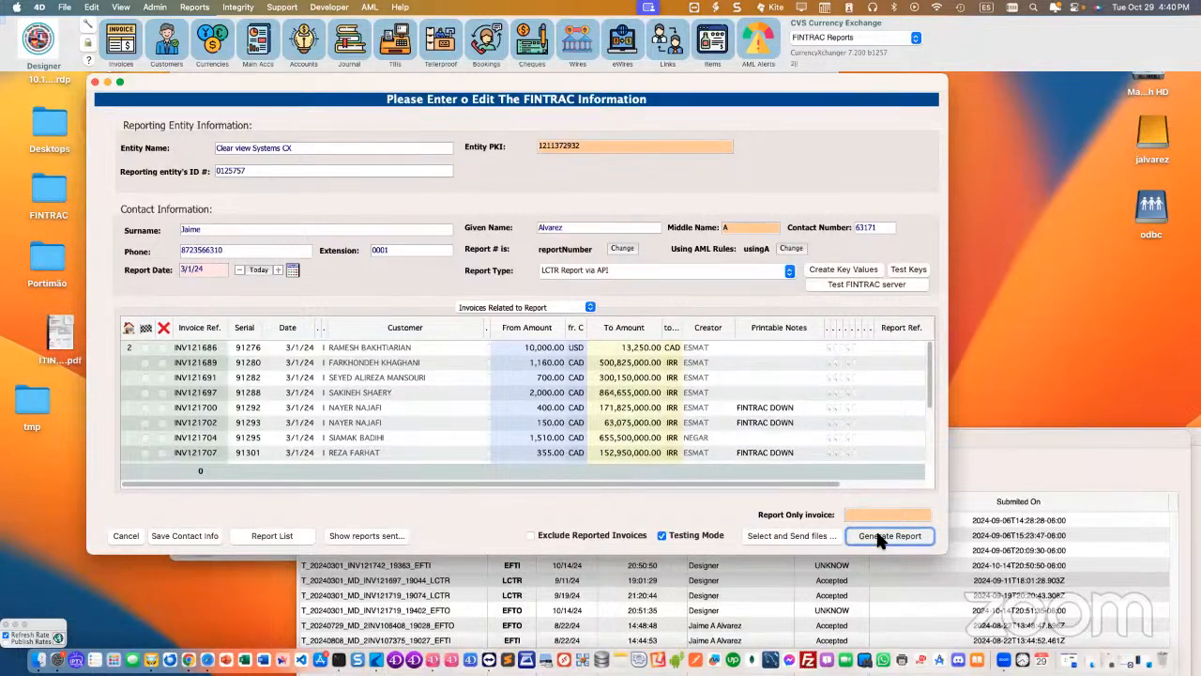
pyautogui.click(880, 536)
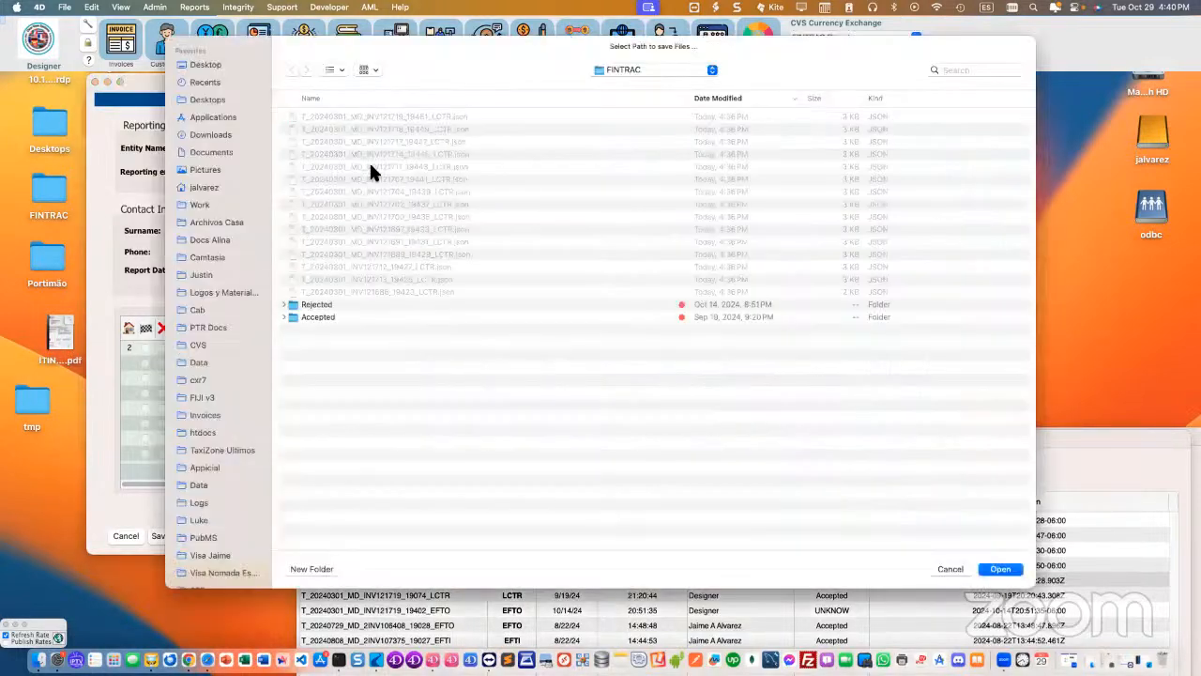
pyautogui.click(949, 567)
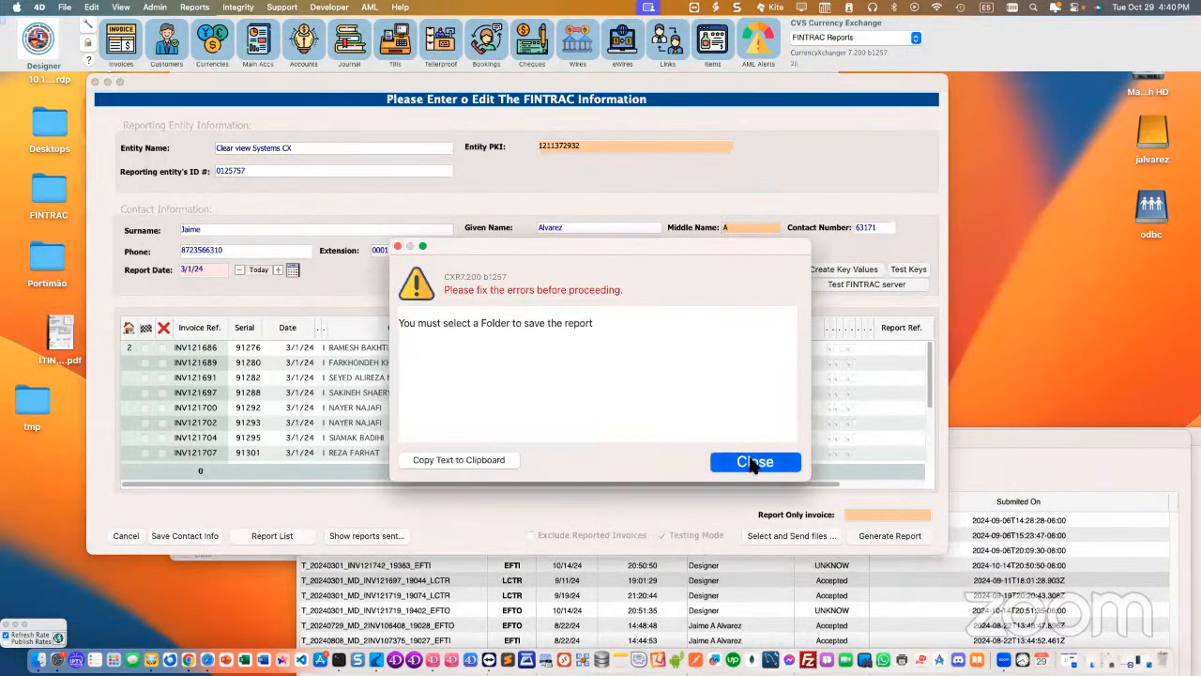
pyautogui.click(739, 463)
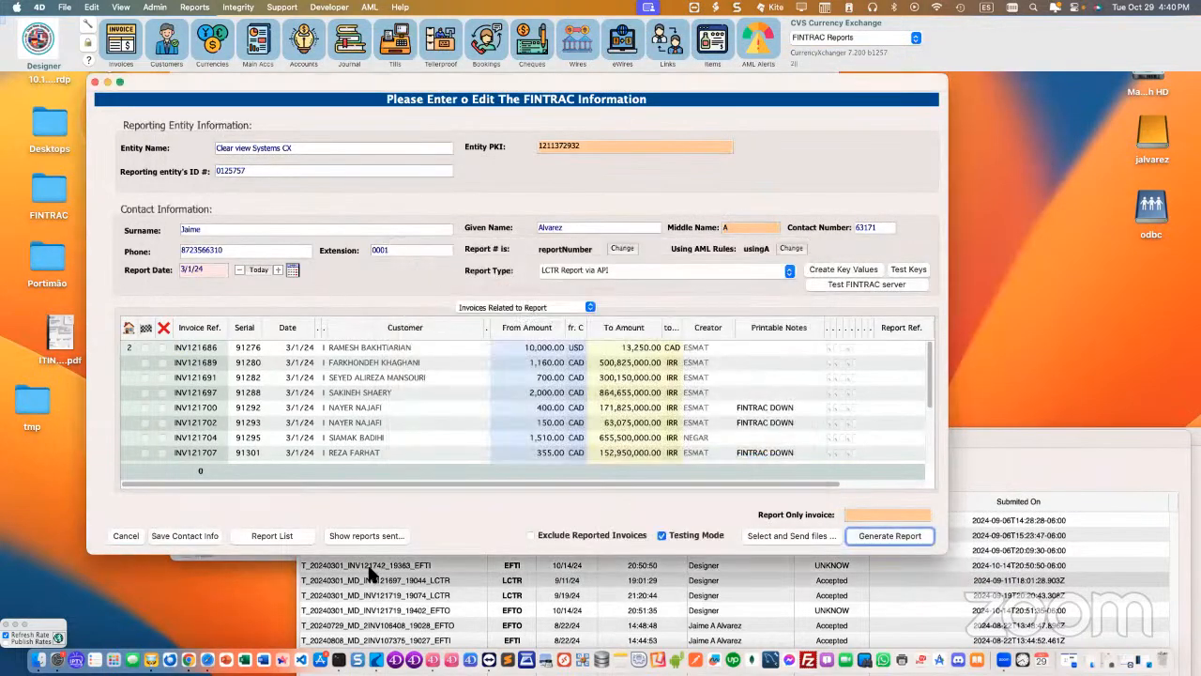
# Step: Switch to Finder and view the generated LCTR JSON files in the FINTRAC folder, selecting T_20240301_INV121686_19423_LCTR.json
pyautogui.click(39, 660)
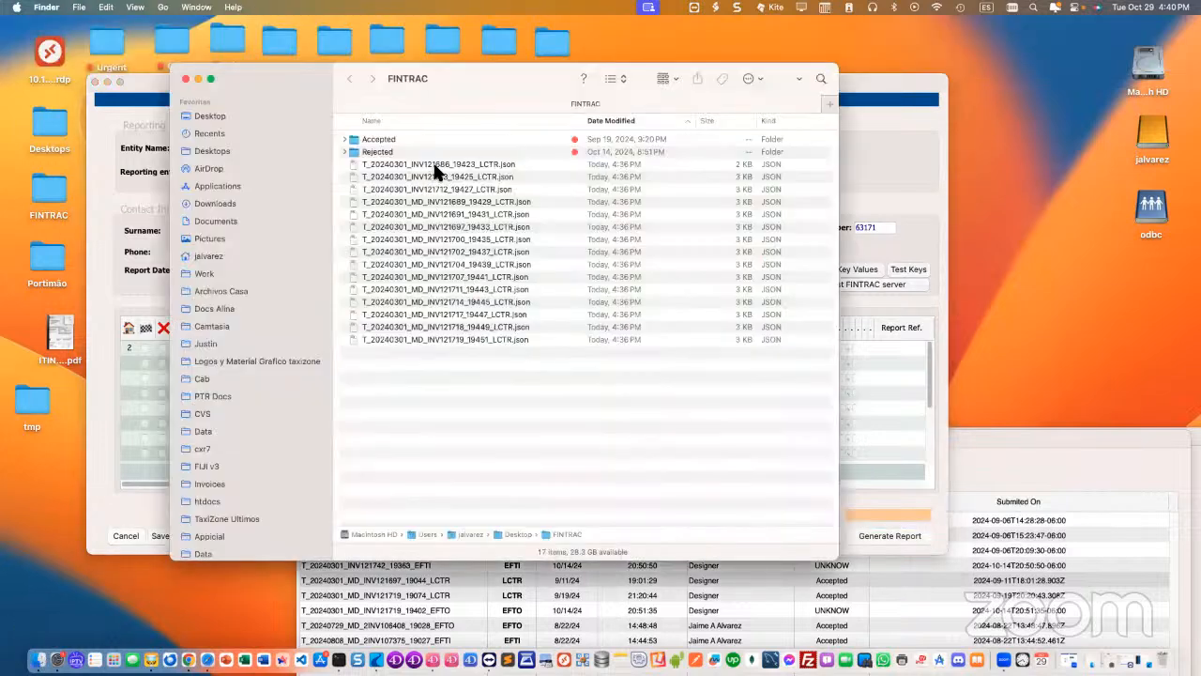
pyautogui.click(433, 165)
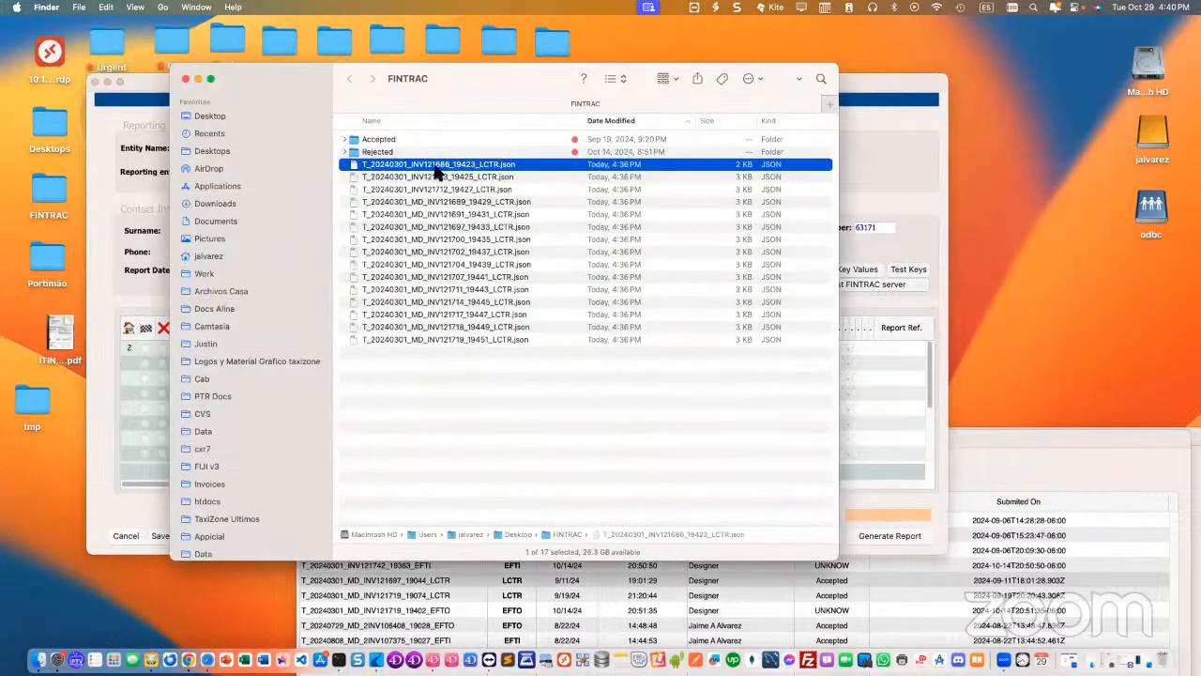
pyautogui.click(894, 182)
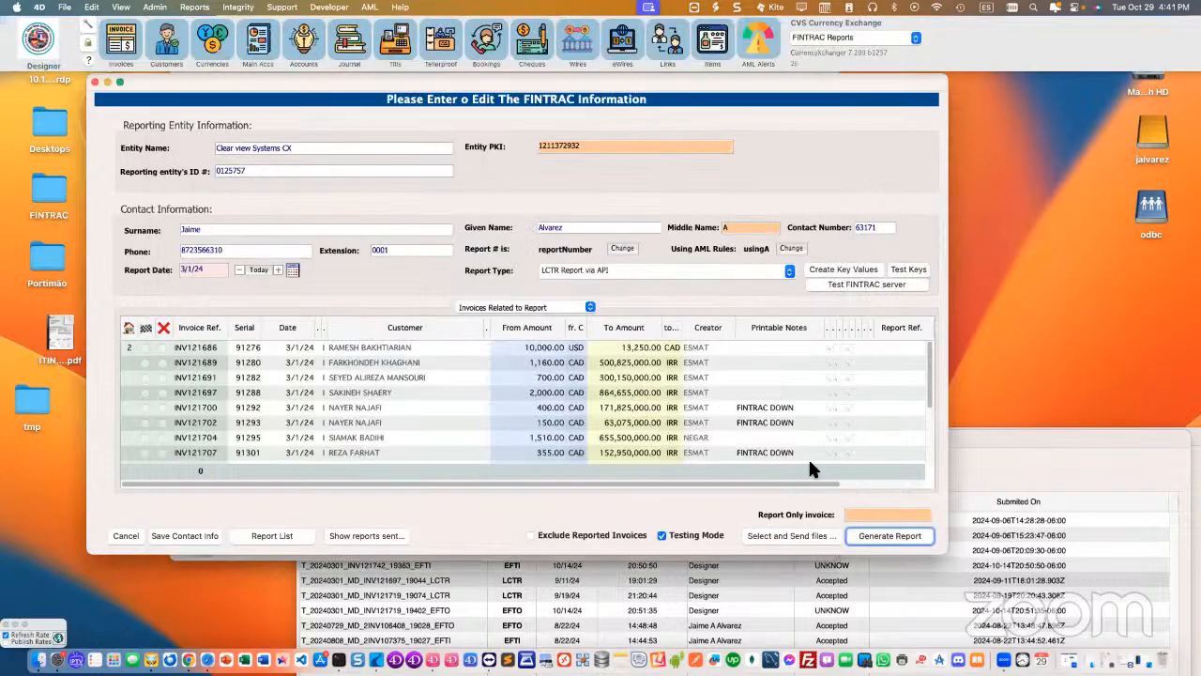
# Step: Try to send T_20240301_MD_INV121719_19451_LCTR.json and T_20240301_MD_INV121718_19449_LCTR.json to FINTRAC
pyautogui.click(791, 532)
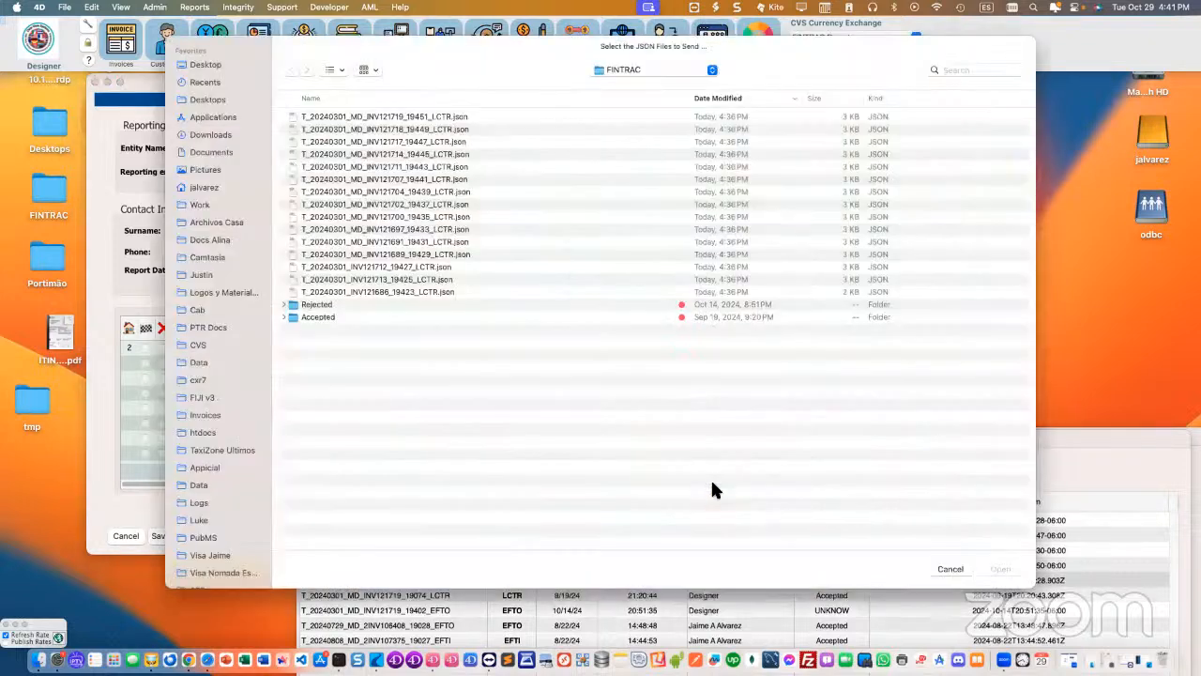
pyautogui.click(404, 120)
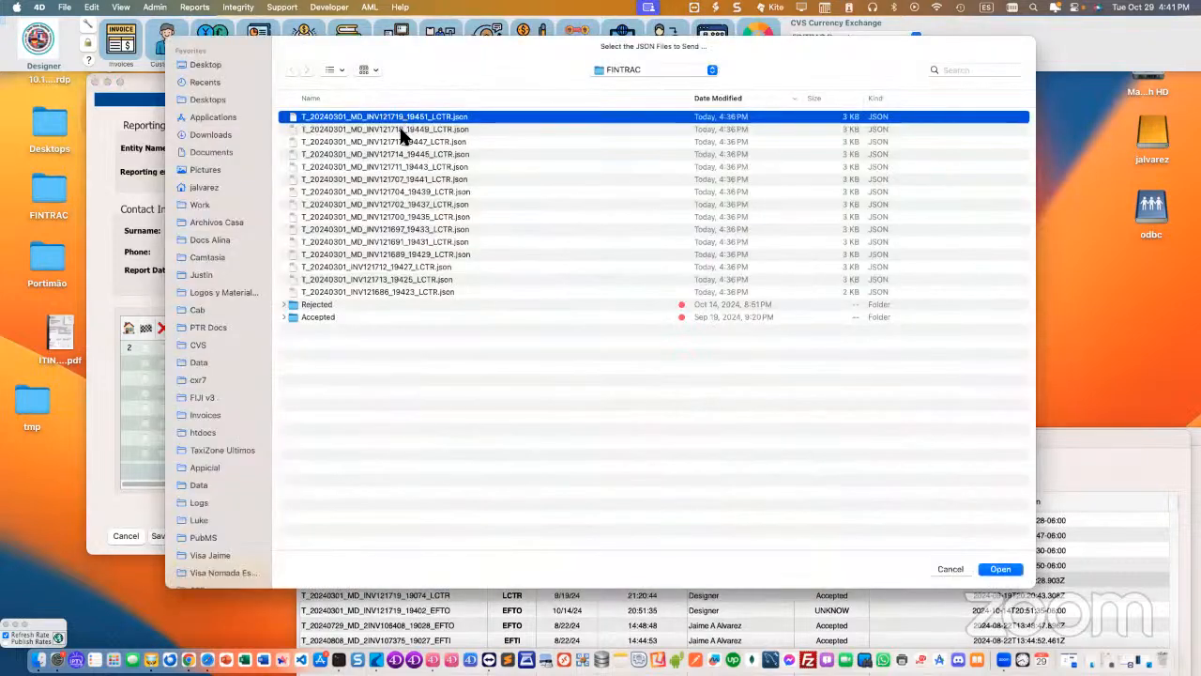
pyautogui.keyDown('shift'); pyautogui.click(404, 130); pyautogui.keyUp('shift')
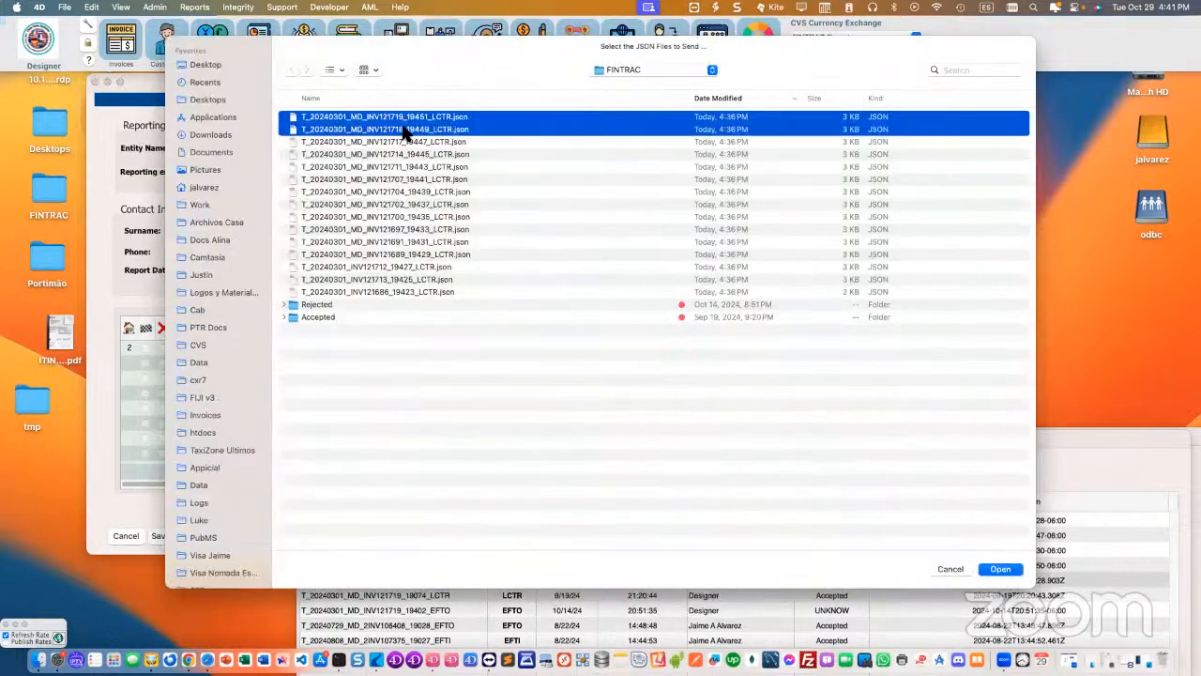
pyautogui.click(1000, 569)
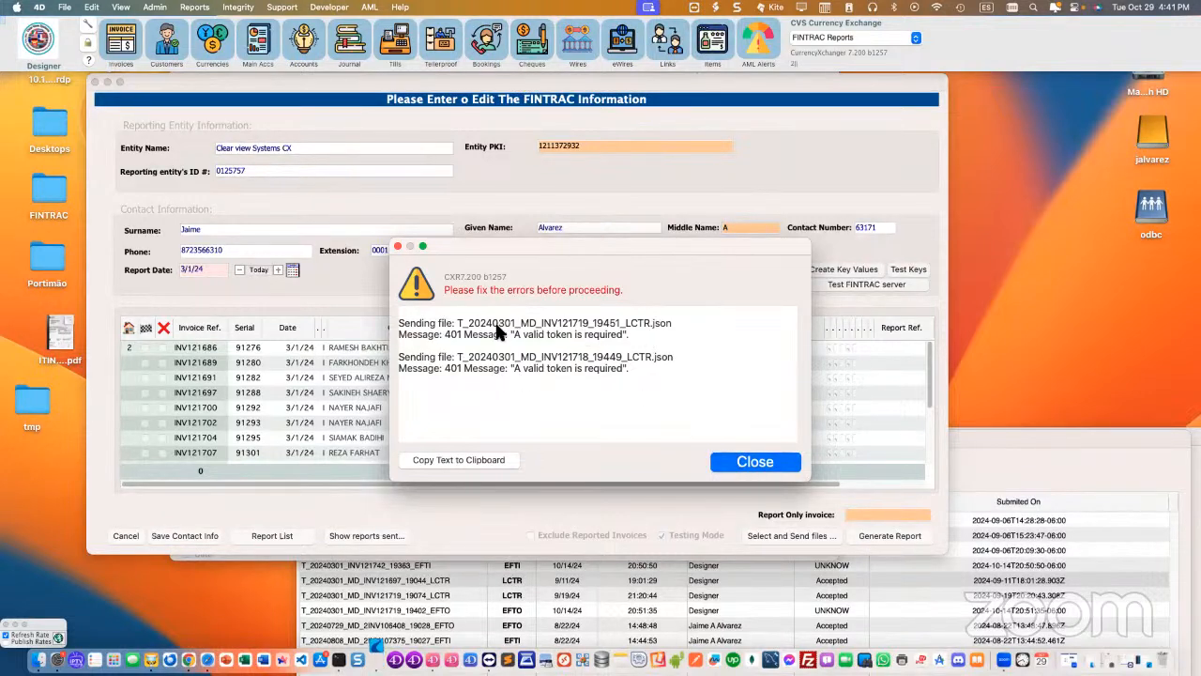
pyautogui.click(751, 465)
pyautogui.click(755, 462)
# Step: Bring up the FINTRAC Reports list and move its window over the FINTRAC information form
pyautogui.moveTo(656, 89)
pyautogui.mouseDown()
pyautogui.moveTo(685, 91)
pyautogui.moveTo(673, 91)
pyautogui.mouseUp()
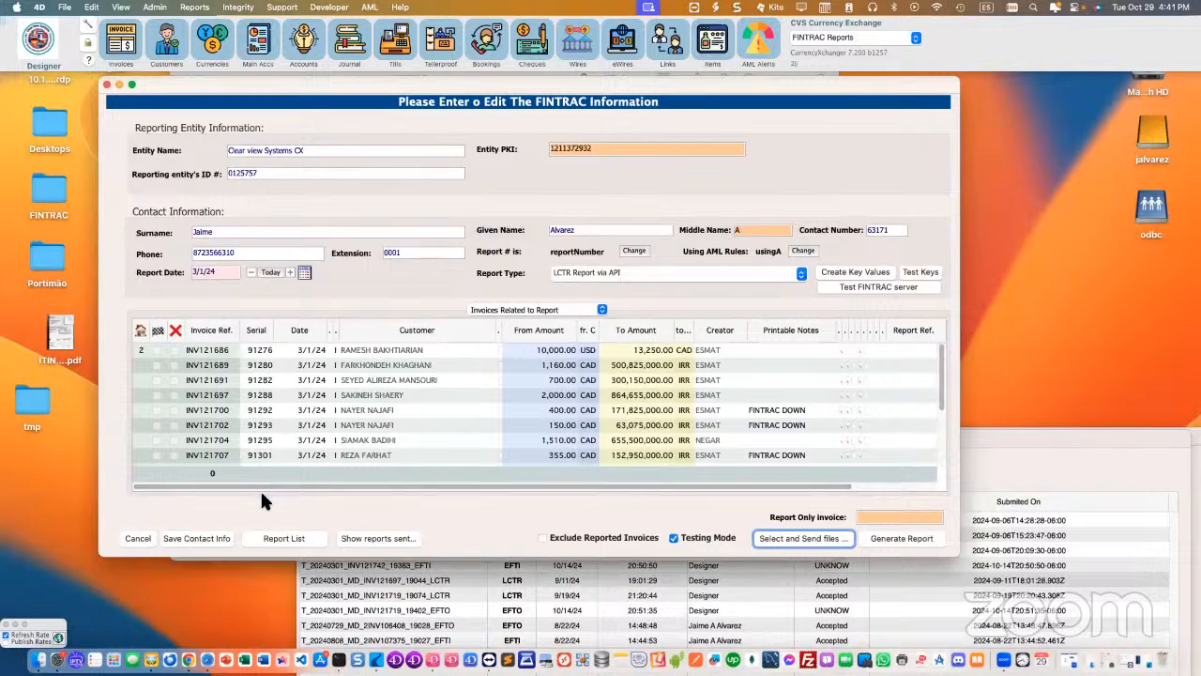
pyautogui.click(244, 658)
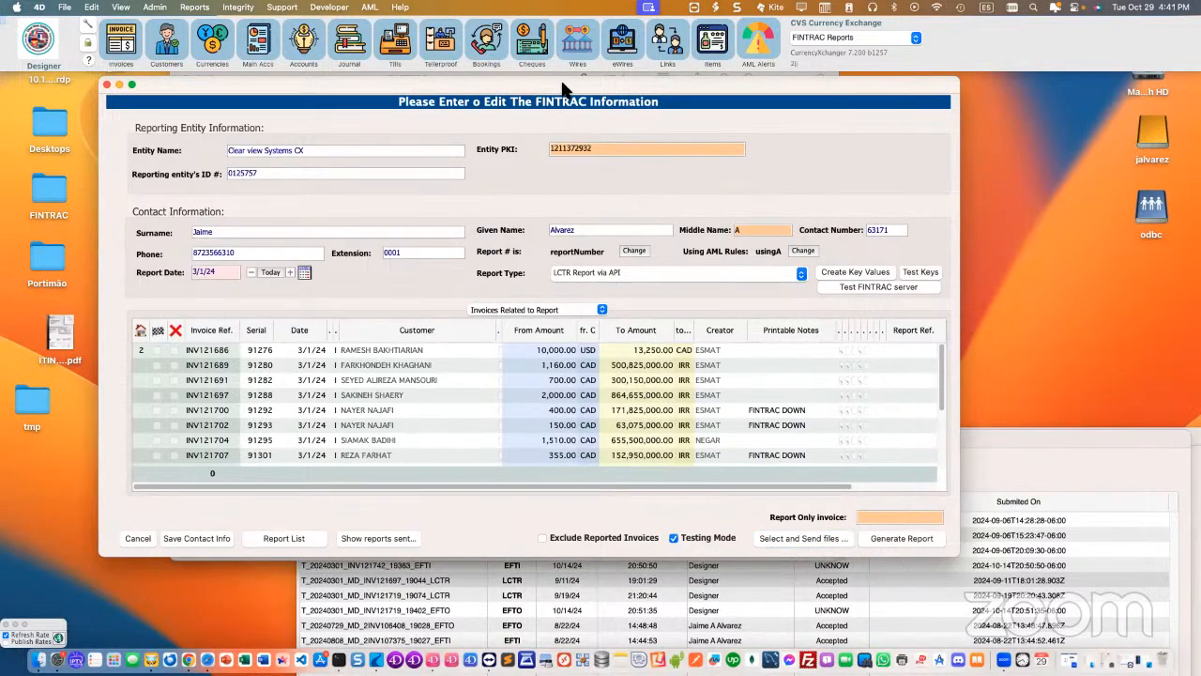
pyautogui.moveTo(568, 86); pyautogui.dragTo(579, 82)
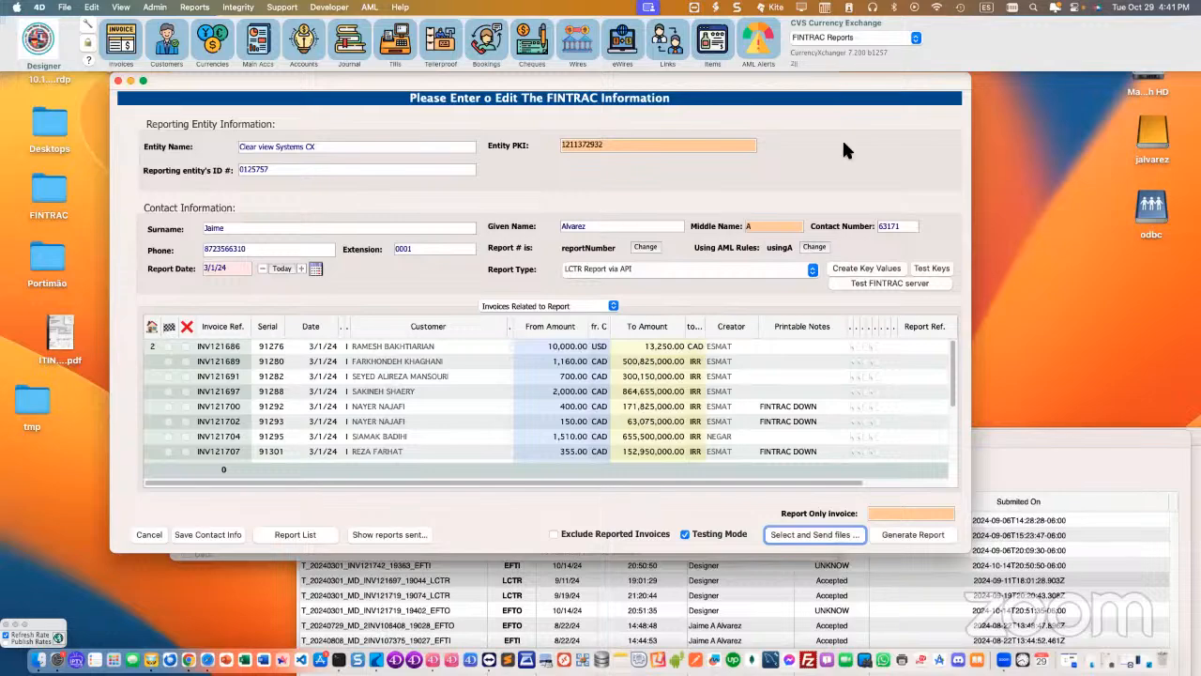
pyautogui.click(841, 37)
pyautogui.click(839, 32)
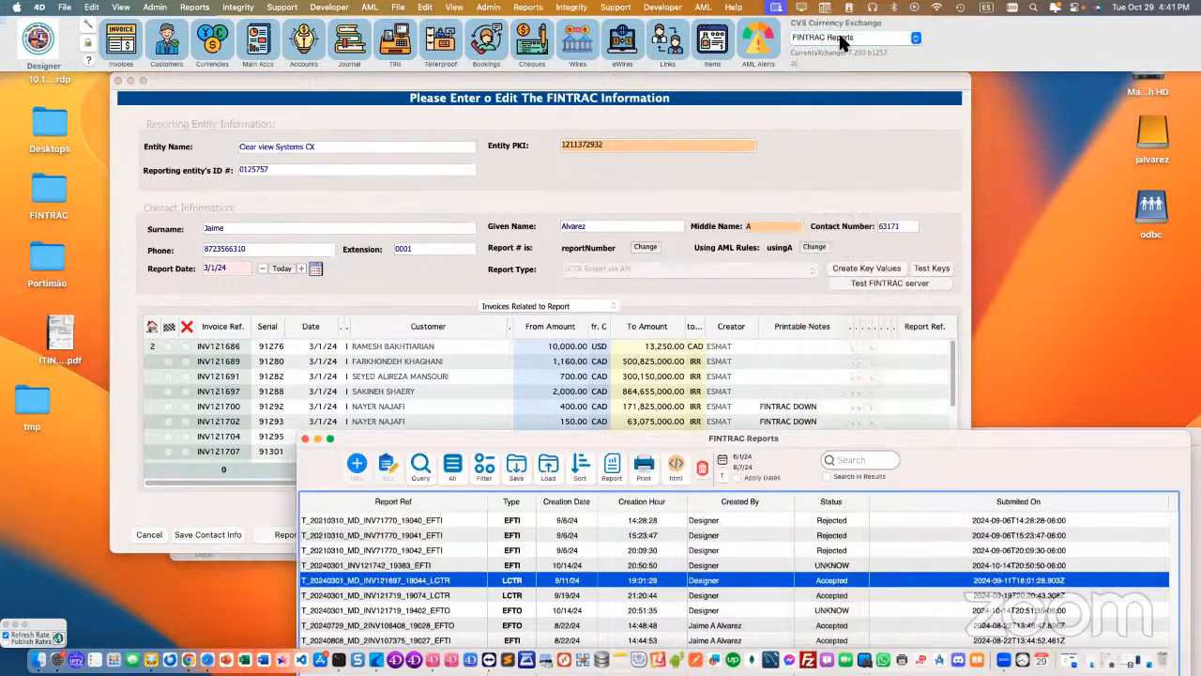
pyautogui.moveTo(636, 438); pyautogui.dragTo(487, 76)
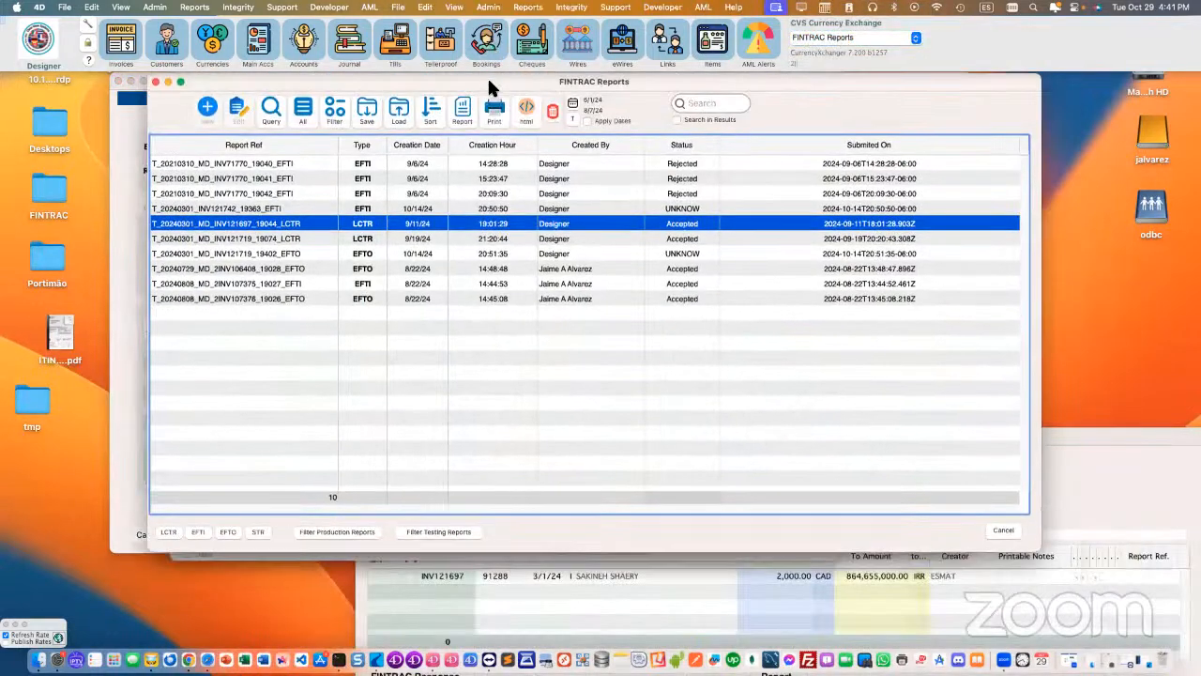
pyautogui.click(821, 35)
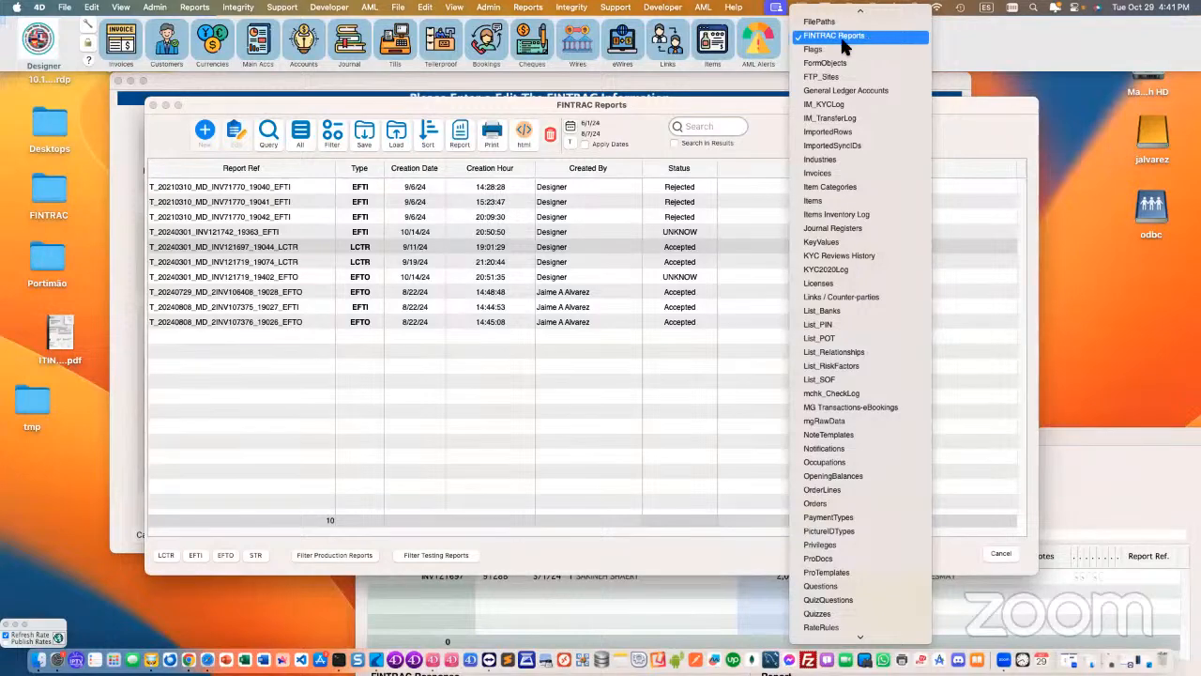
pyautogui.click(714, 101)
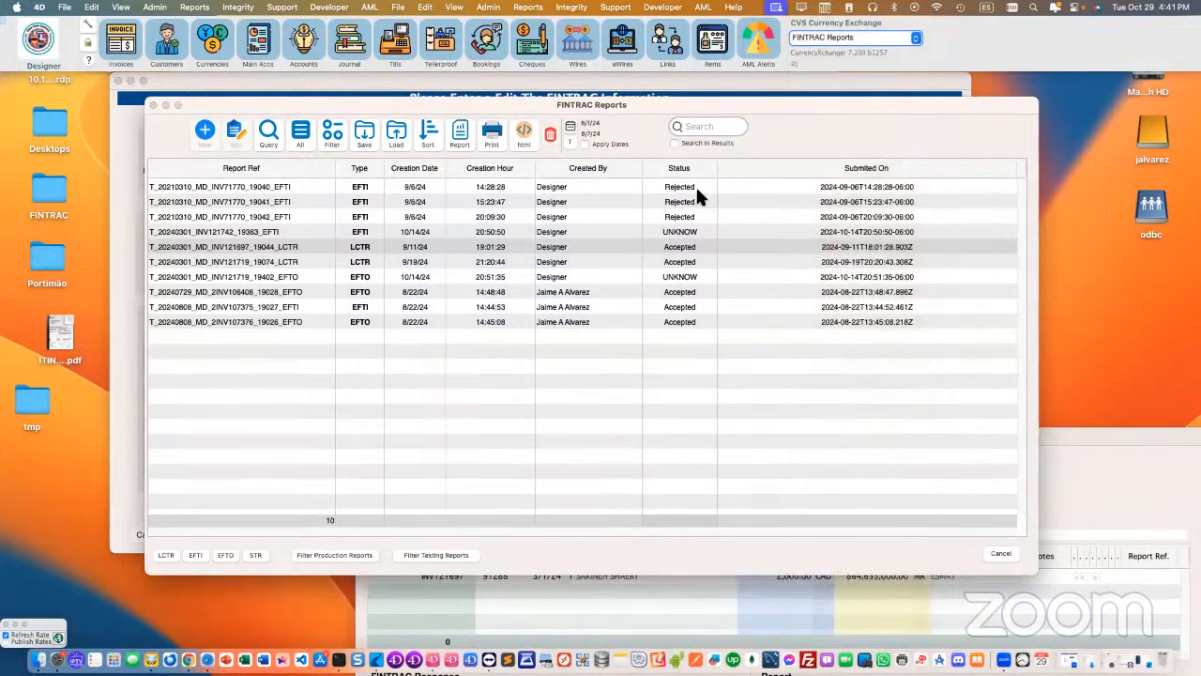
# Step: Open the accepted report T_20240301_MD_INV121697_19044_LCTR and look at its related invoice
pyautogui.click(677, 248)
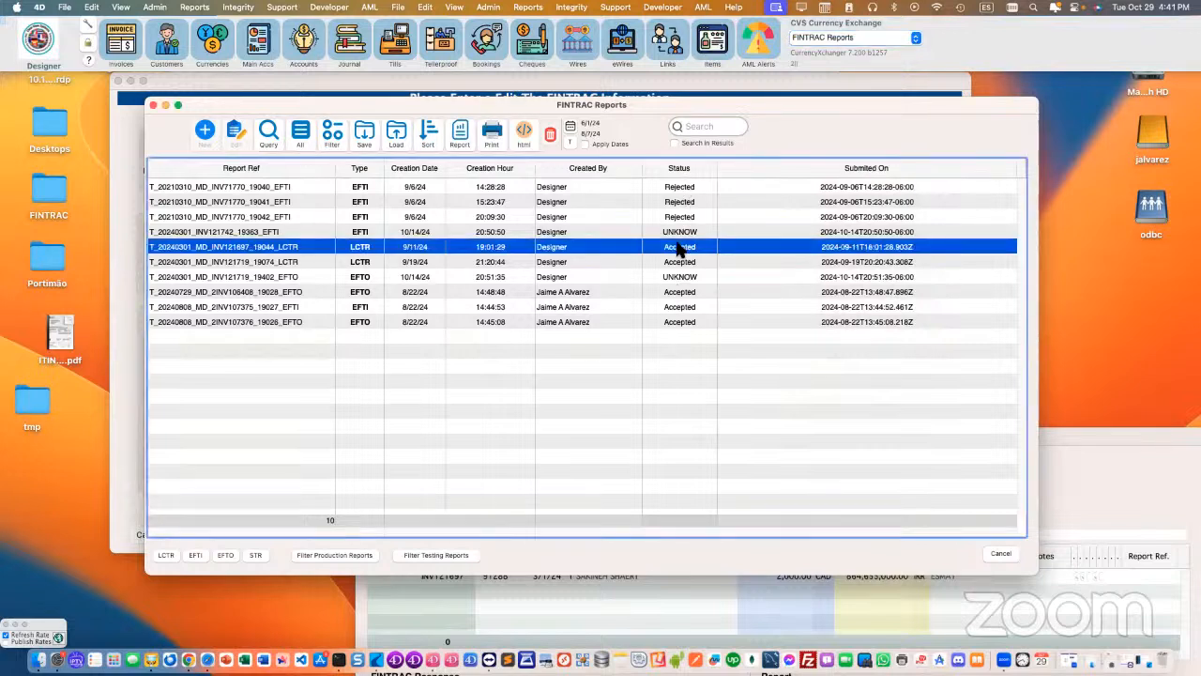
pyautogui.doubleClick(386, 251)
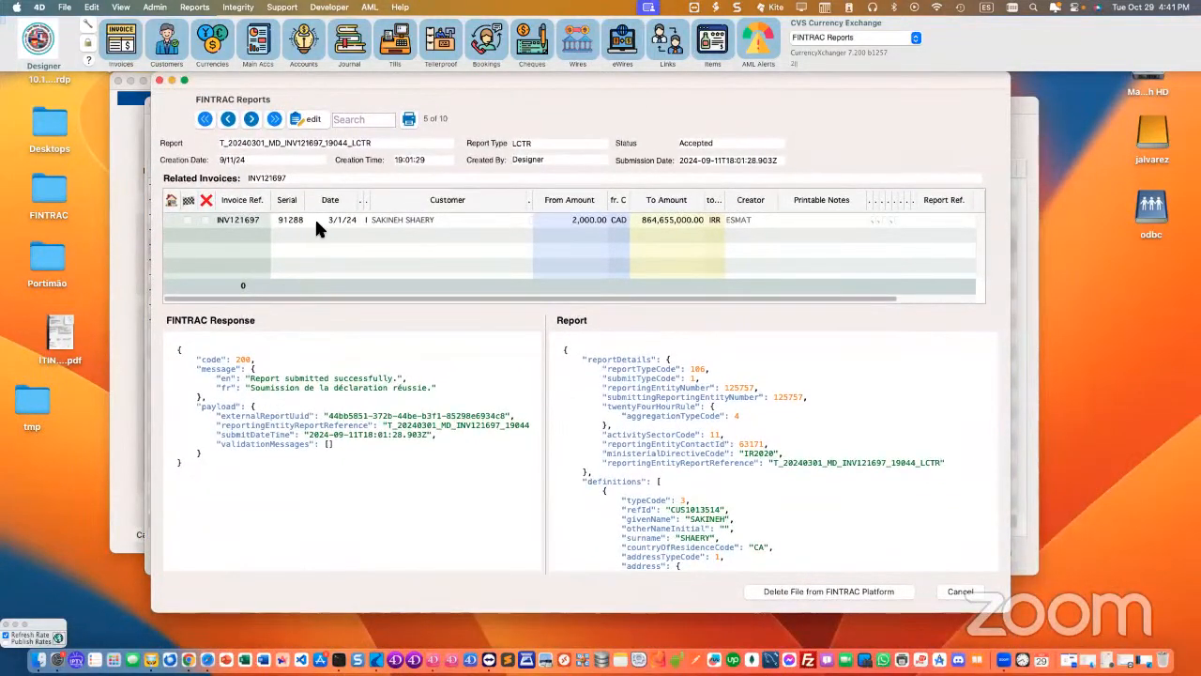
pyautogui.click(315, 218)
pyautogui.scroll(-1, 485, 378)
pyautogui.scroll(1, 522, 400)
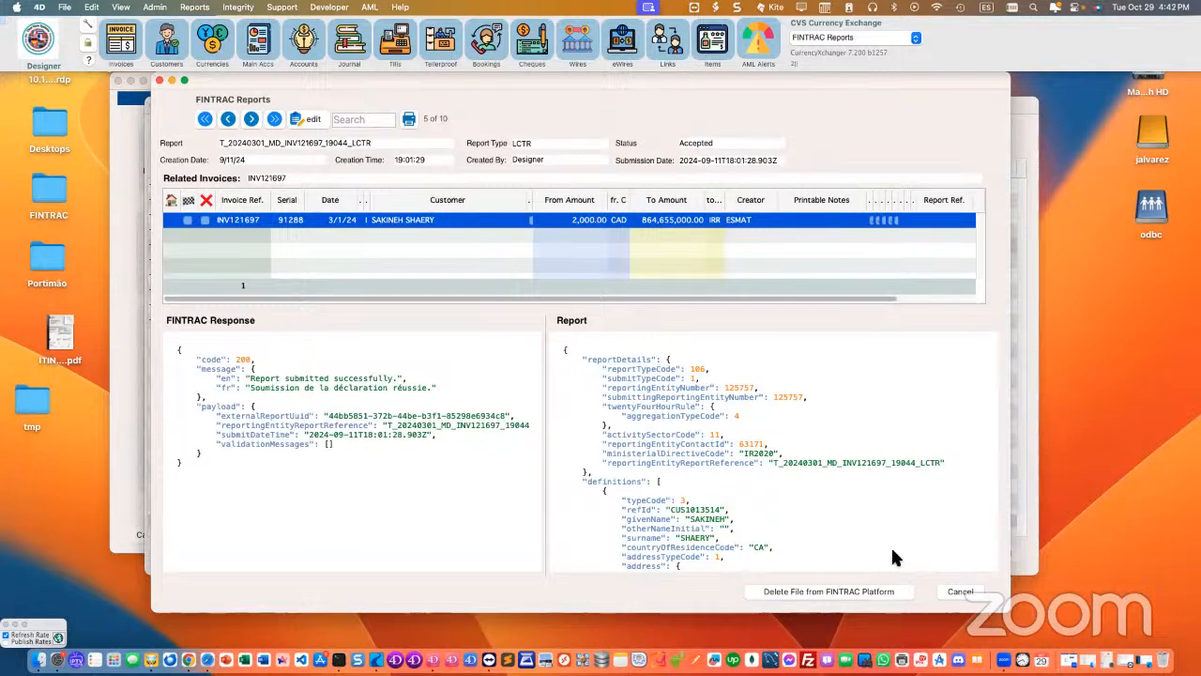
pyautogui.click(407, 610)
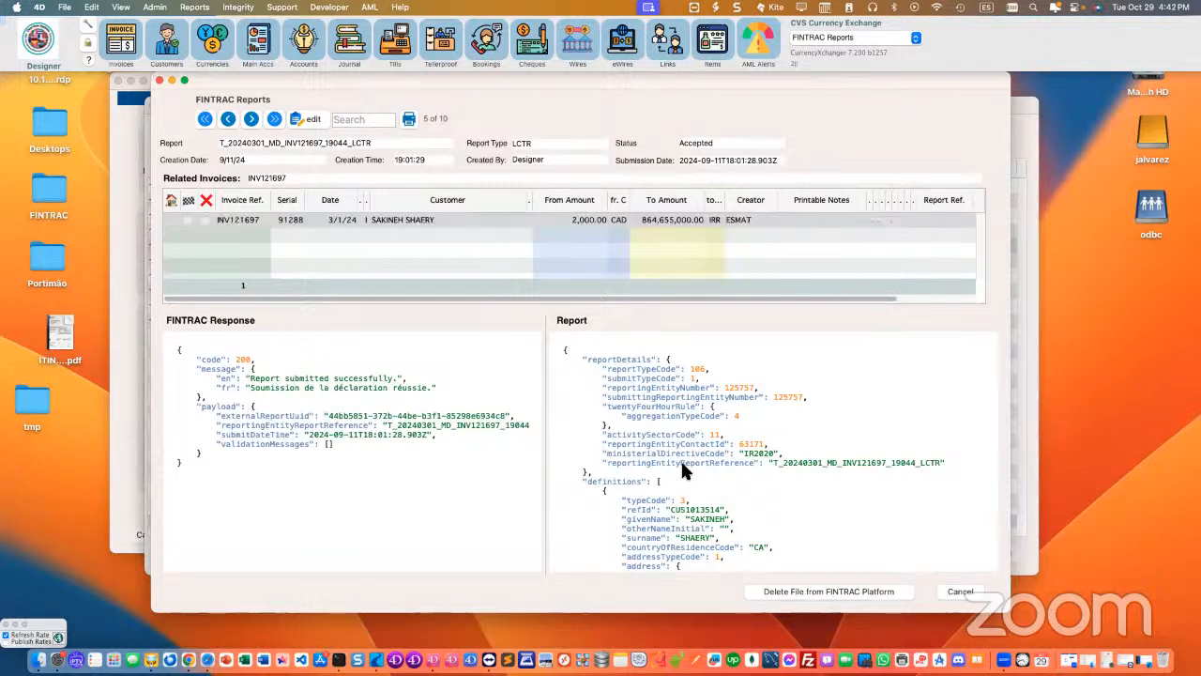
# Step: Examine the report's submitted JSON, including parties and transaction details, and the FINTRAC response to it
pyautogui.scroll(-10, 695, 478)
pyautogui.scroll(-5, 716, 504)
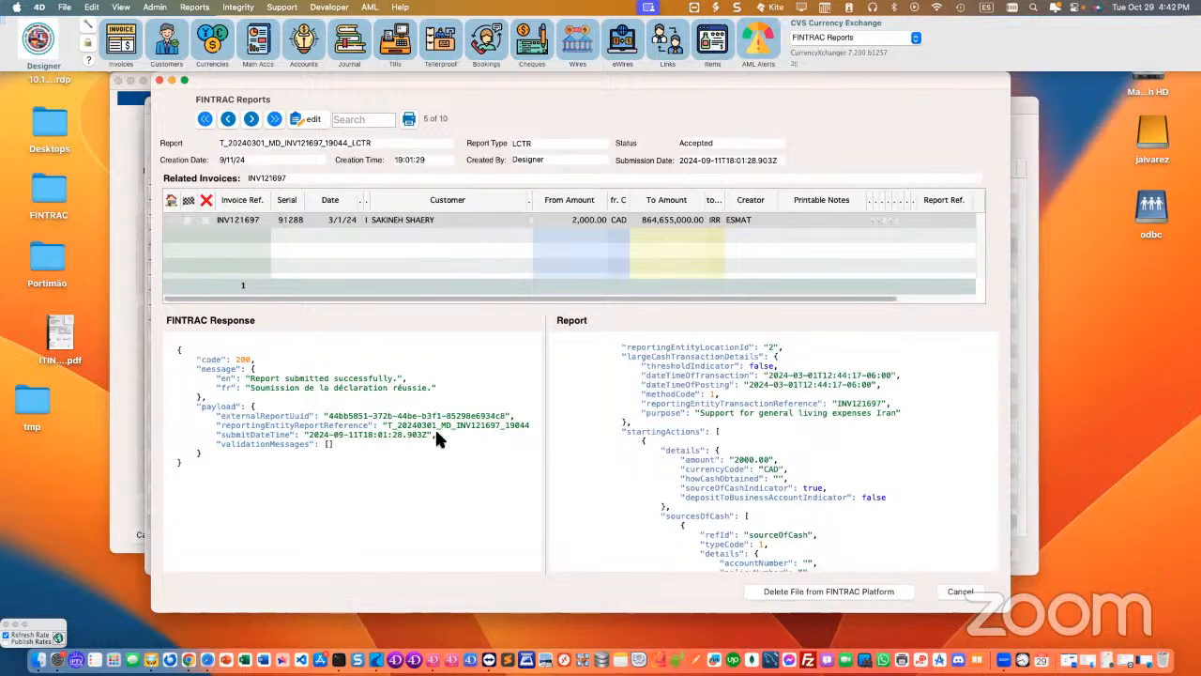
pyautogui.scroll(8, 732, 469)
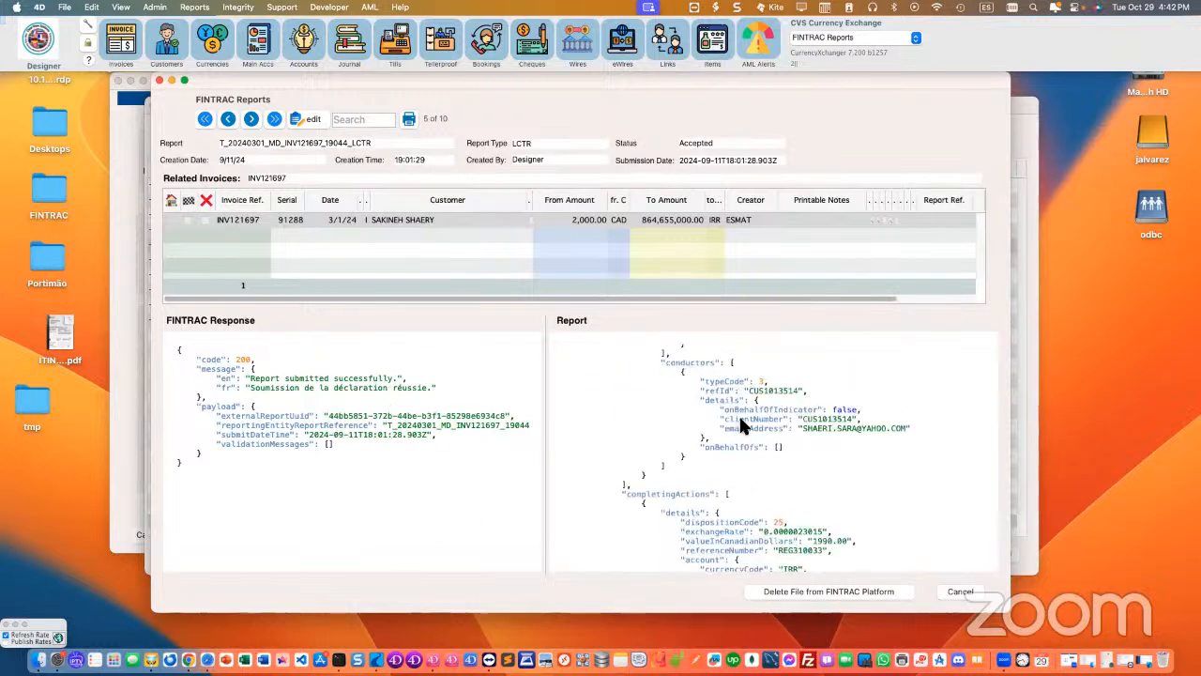
pyautogui.scroll(5, 735, 430)
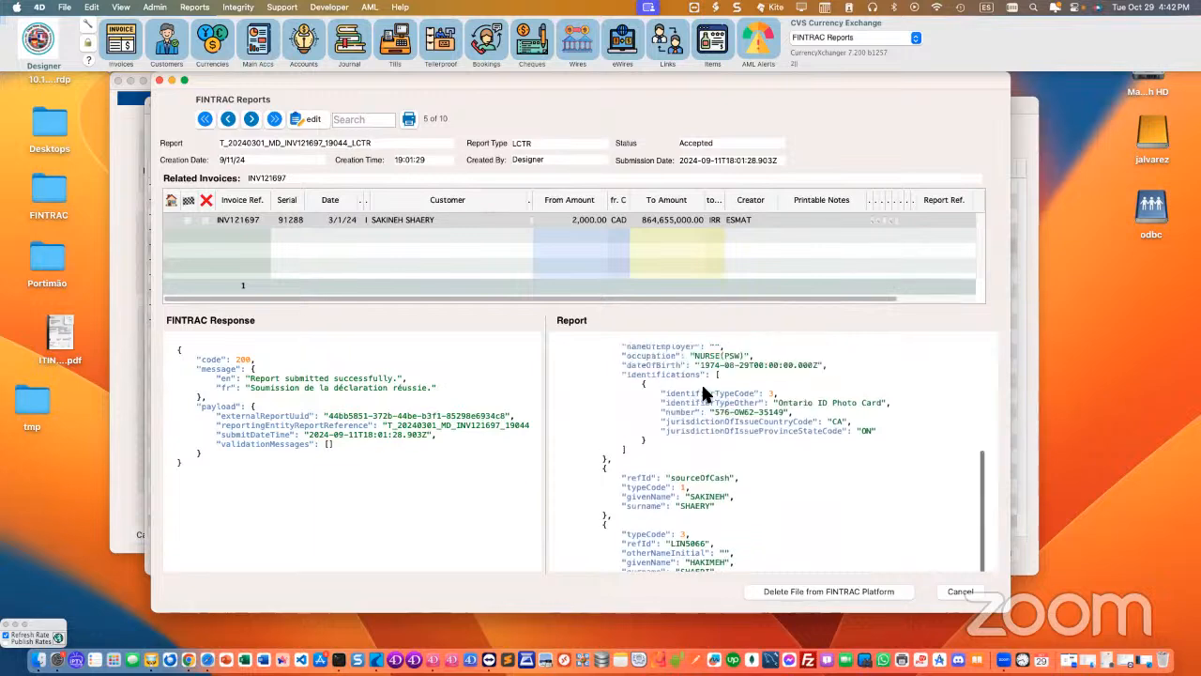
pyautogui.scroll(-6, 699, 430)
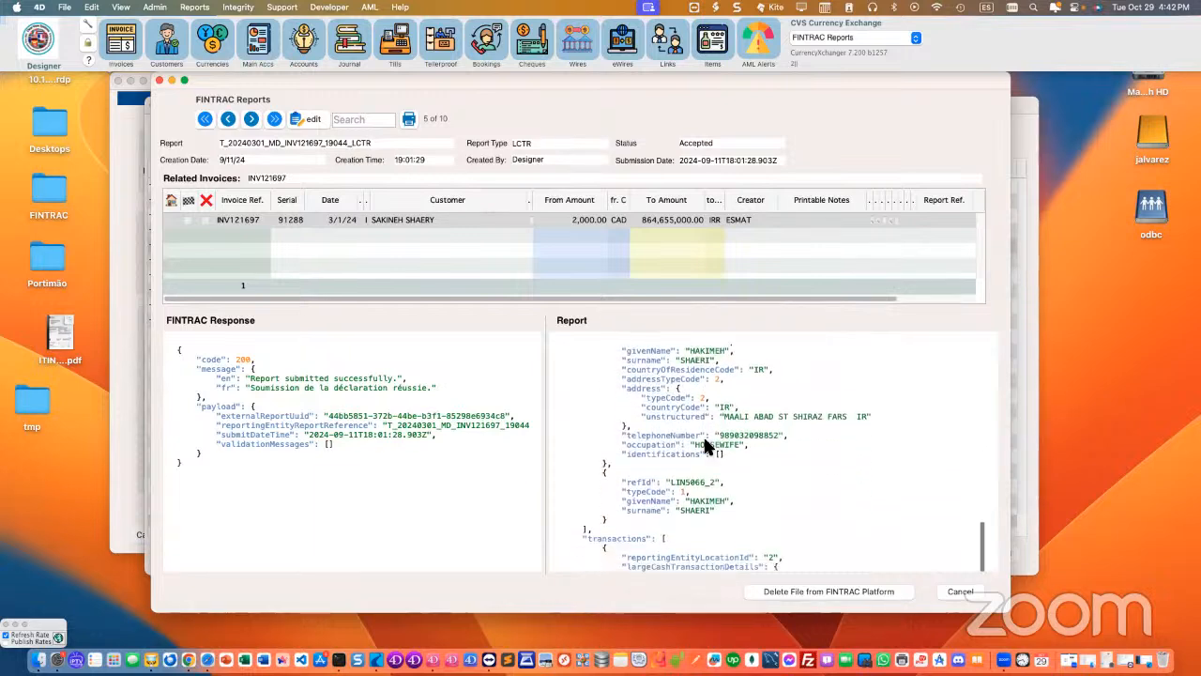
pyautogui.scroll(-10, 759, 439)
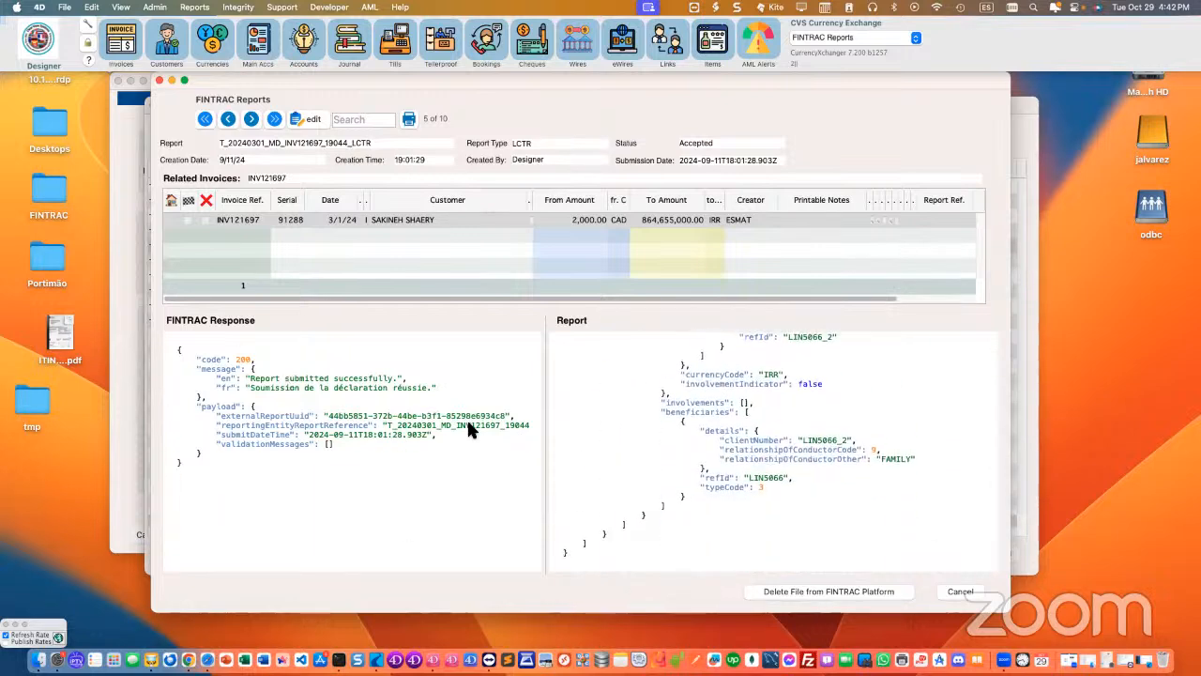
pyautogui.hscroll(2, 416, 441)
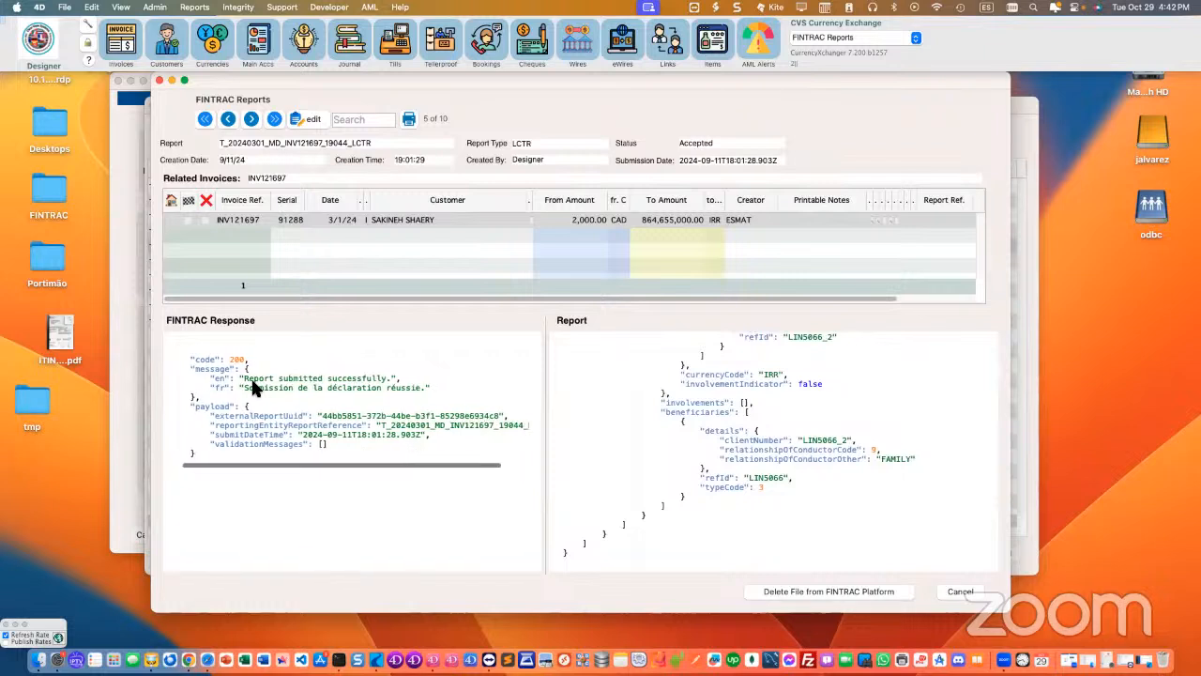
pyautogui.hscroll(-2, 397, 379)
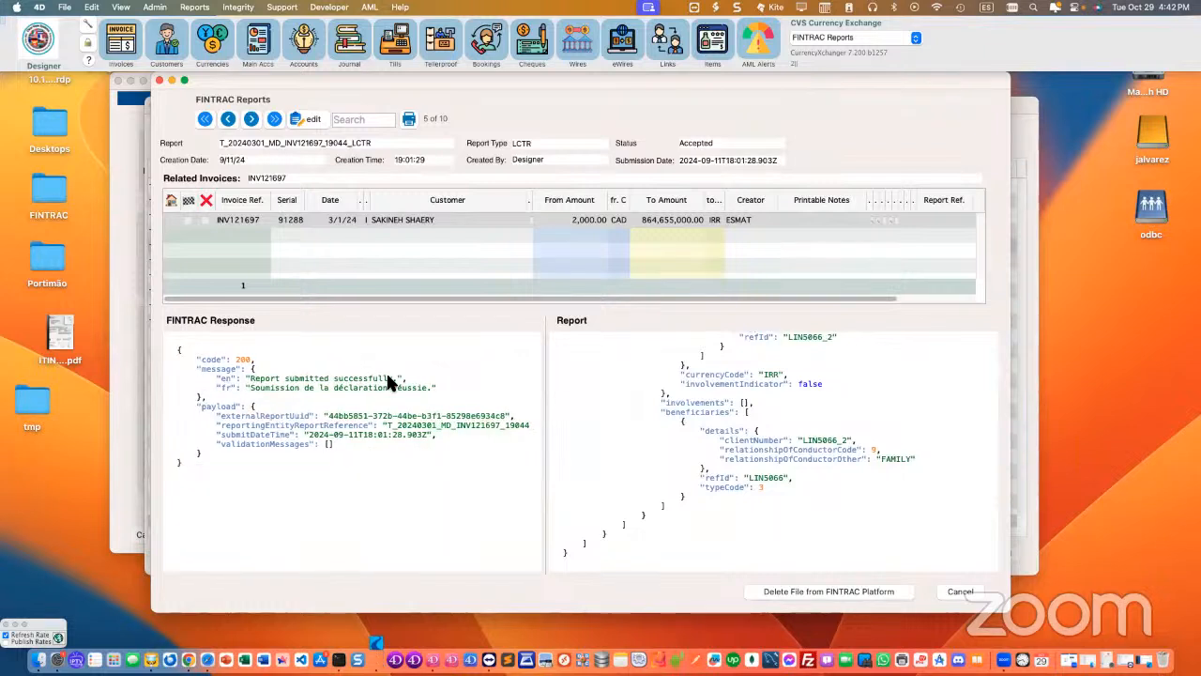
pyautogui.scroll(10, 741, 430)
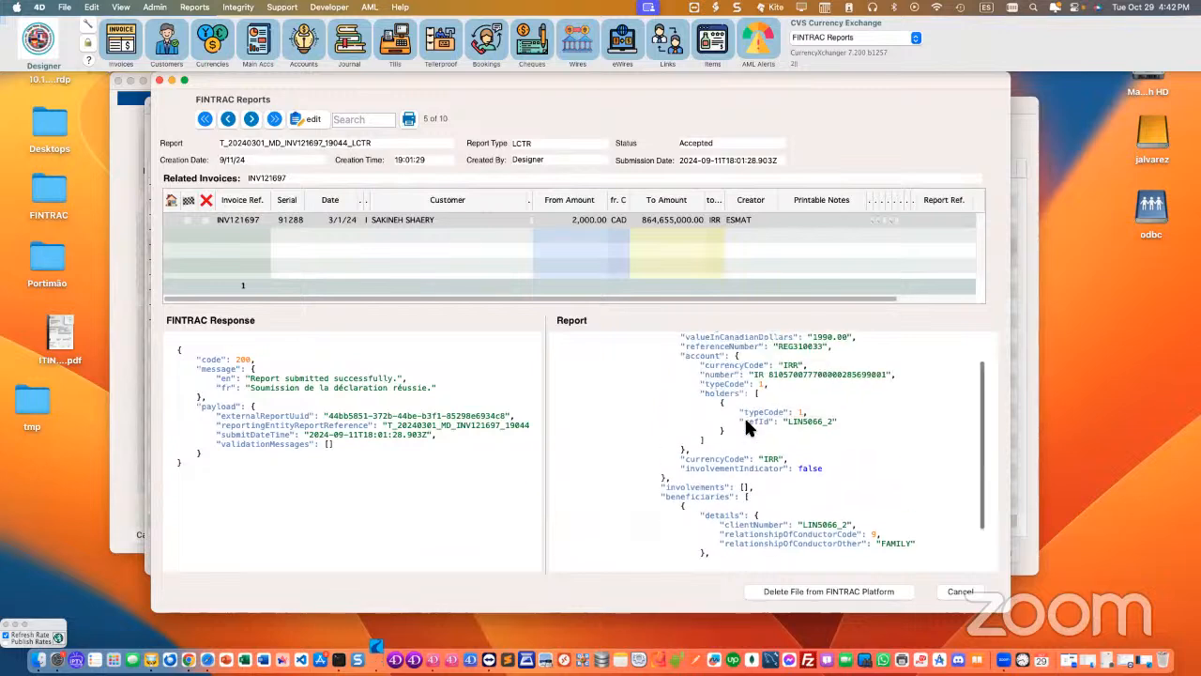
pyautogui.scroll(1, 742, 434)
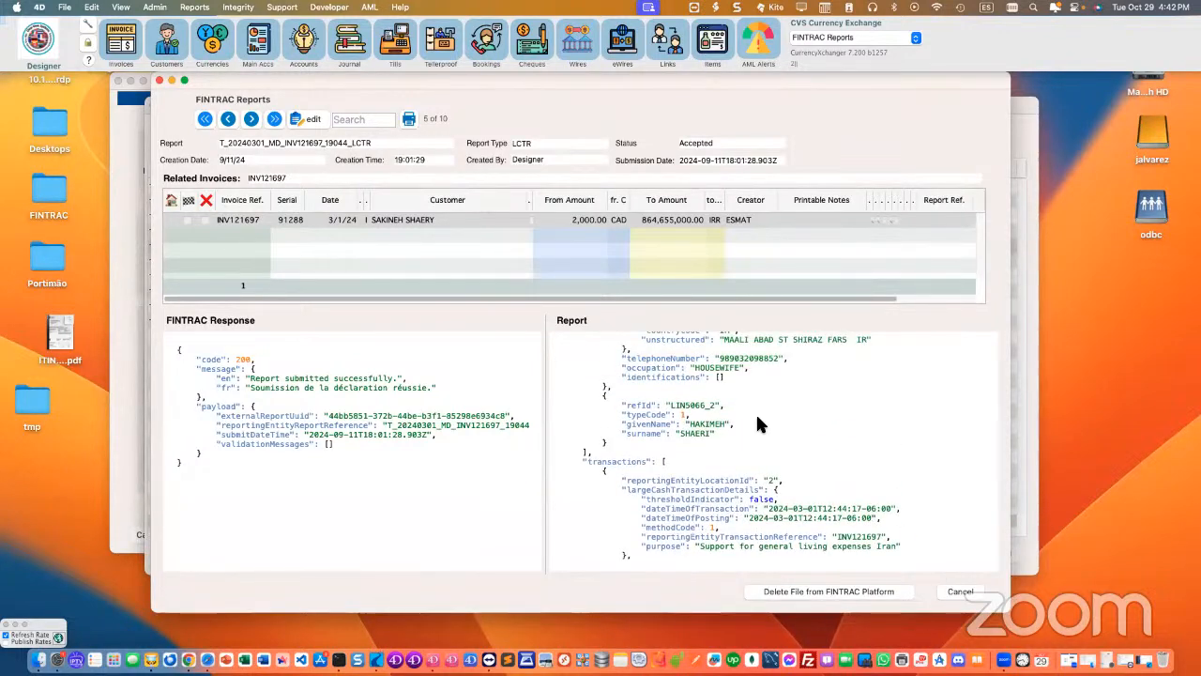
pyautogui.scroll(5, 762, 420)
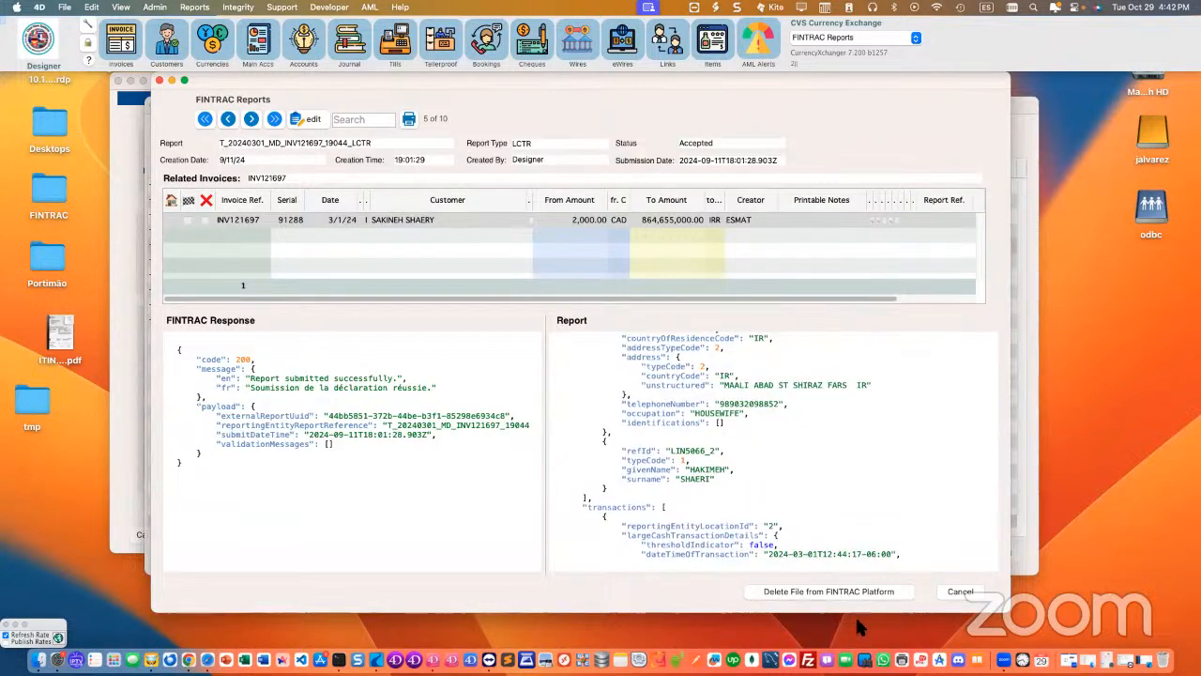
# Step: Try to delete the report's file from the FINTRAC platform and select its related invoice
pyautogui.click(533, 221)
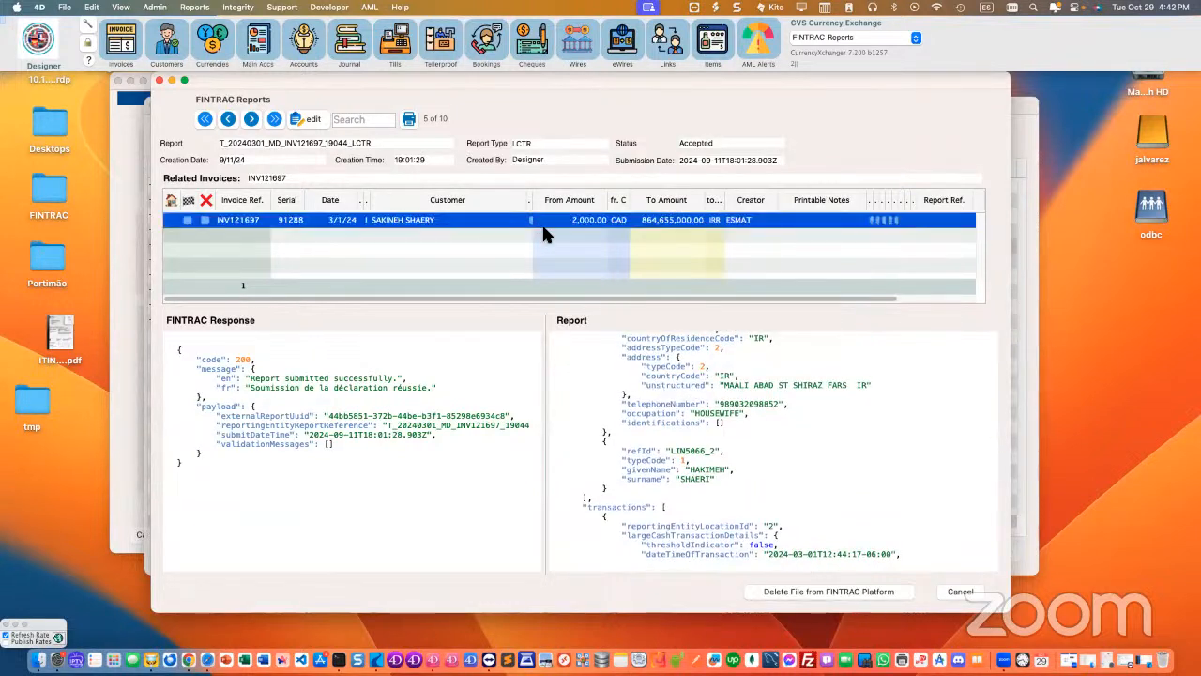
pyautogui.click(812, 587)
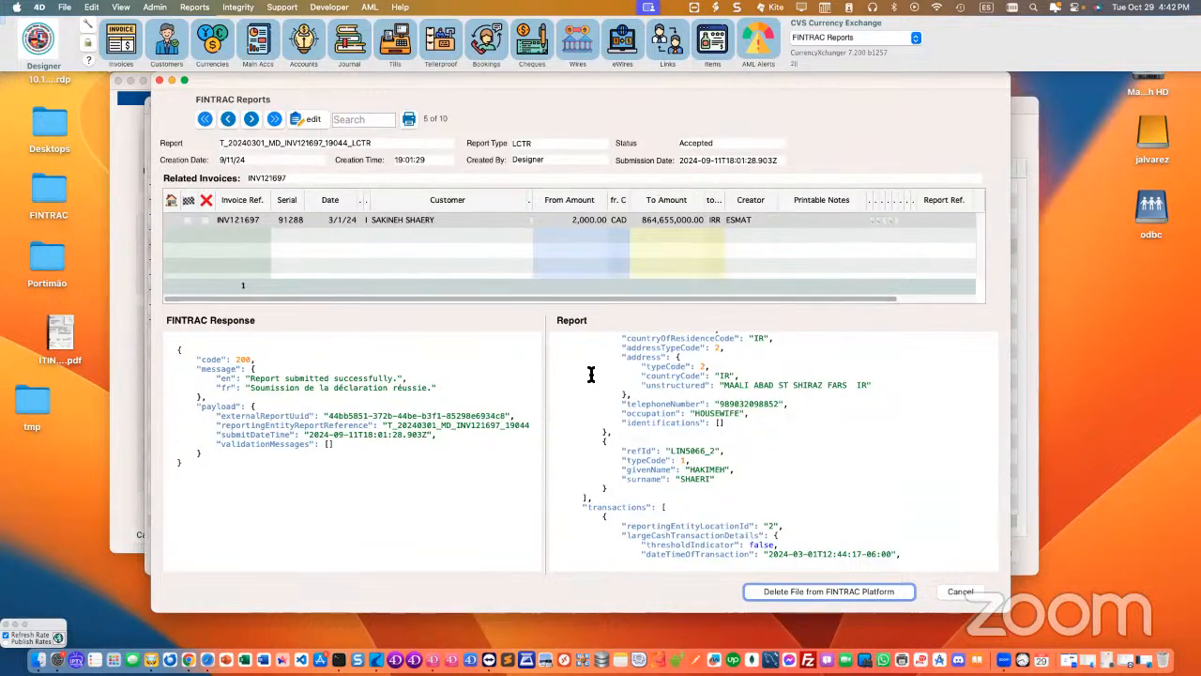
pyautogui.click(492, 222)
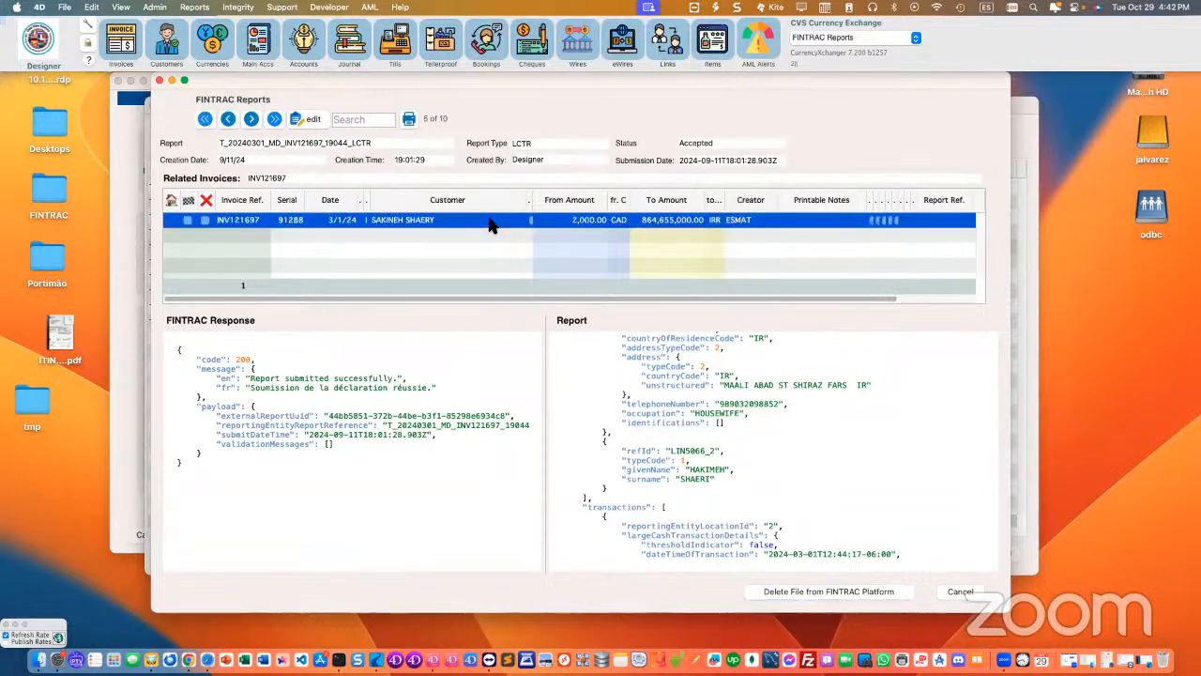
# Step: Close the accepted report's details and the FINTRAC Reports list to return to the FINTRAC information form
pyautogui.moveTo(581, 78); pyautogui.dragTo(580, 138)
pyautogui.click(157, 138)
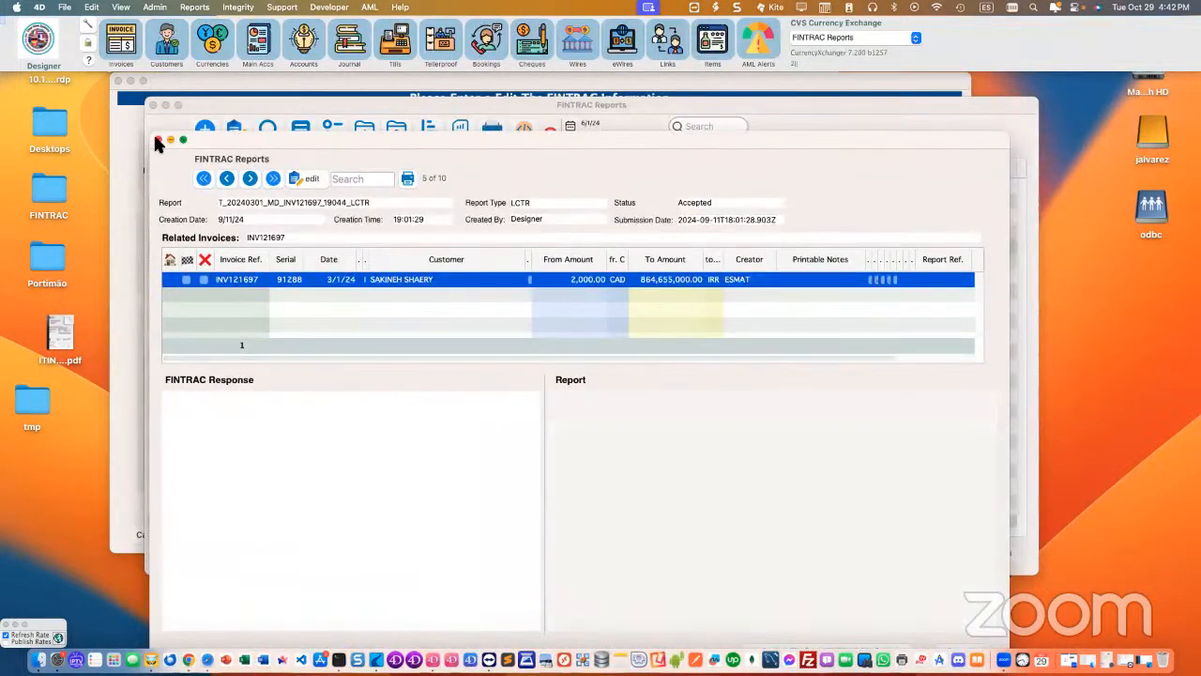
pyautogui.click(153, 105)
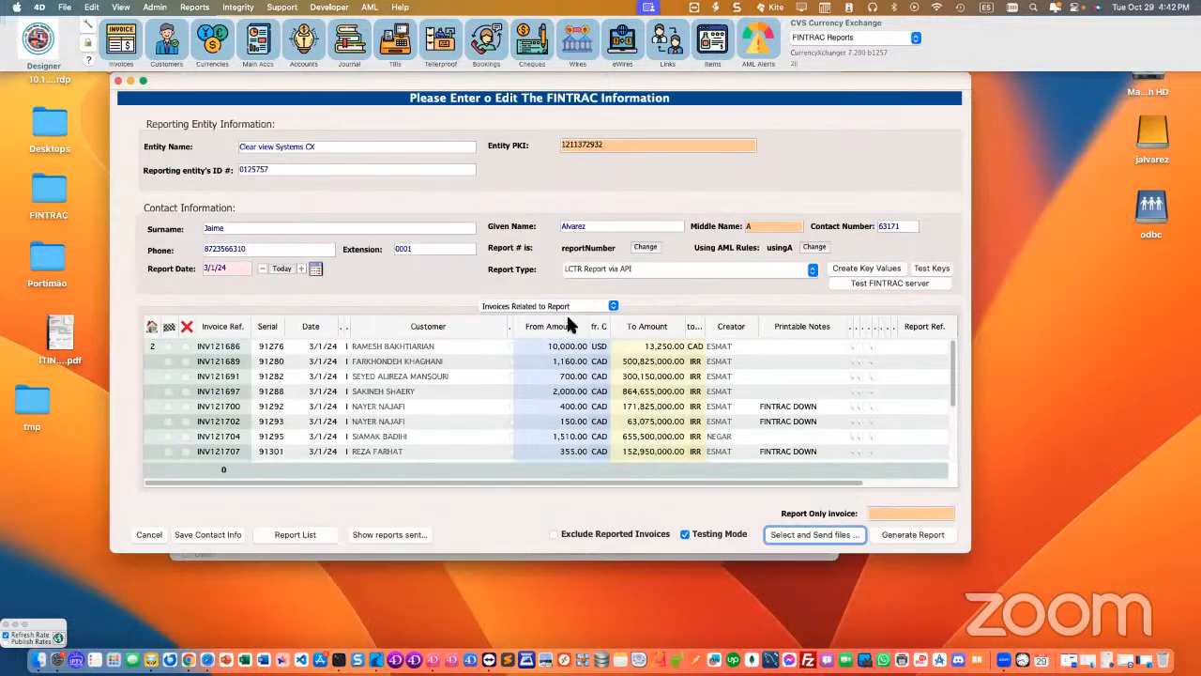
# Step: Generate the FINTRAC reports for 3/1/24 with report type EFT Report via API and select the first related invoice
pyautogui.click(625, 271)
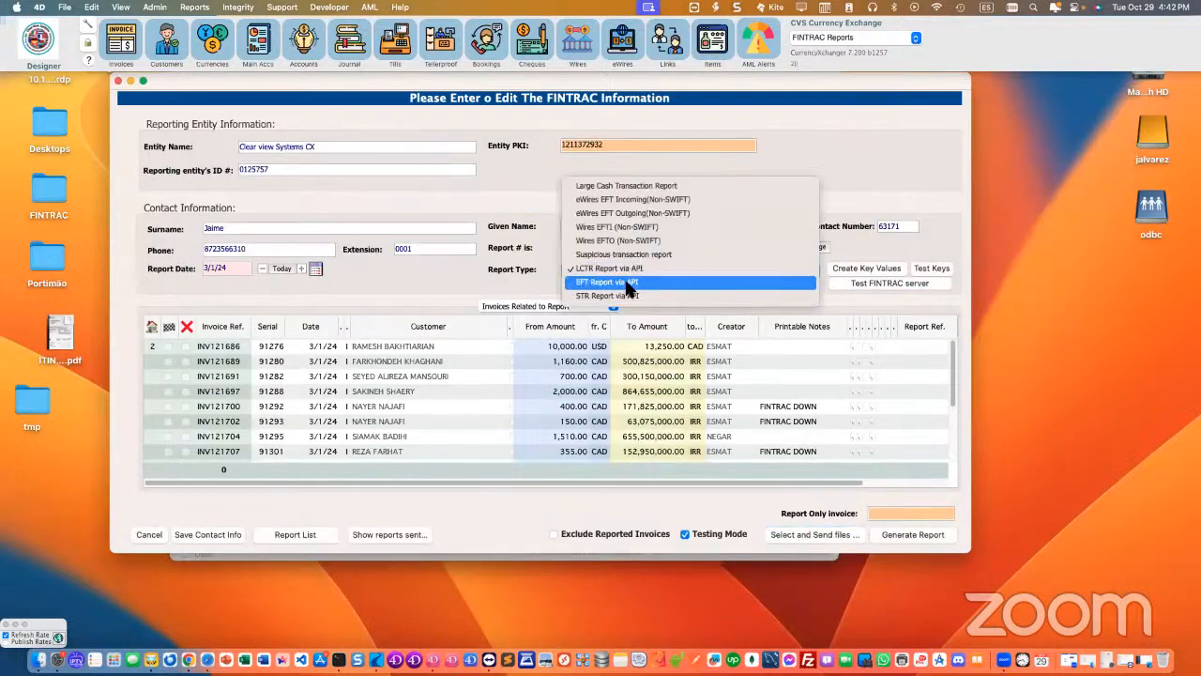
pyautogui.click(627, 272)
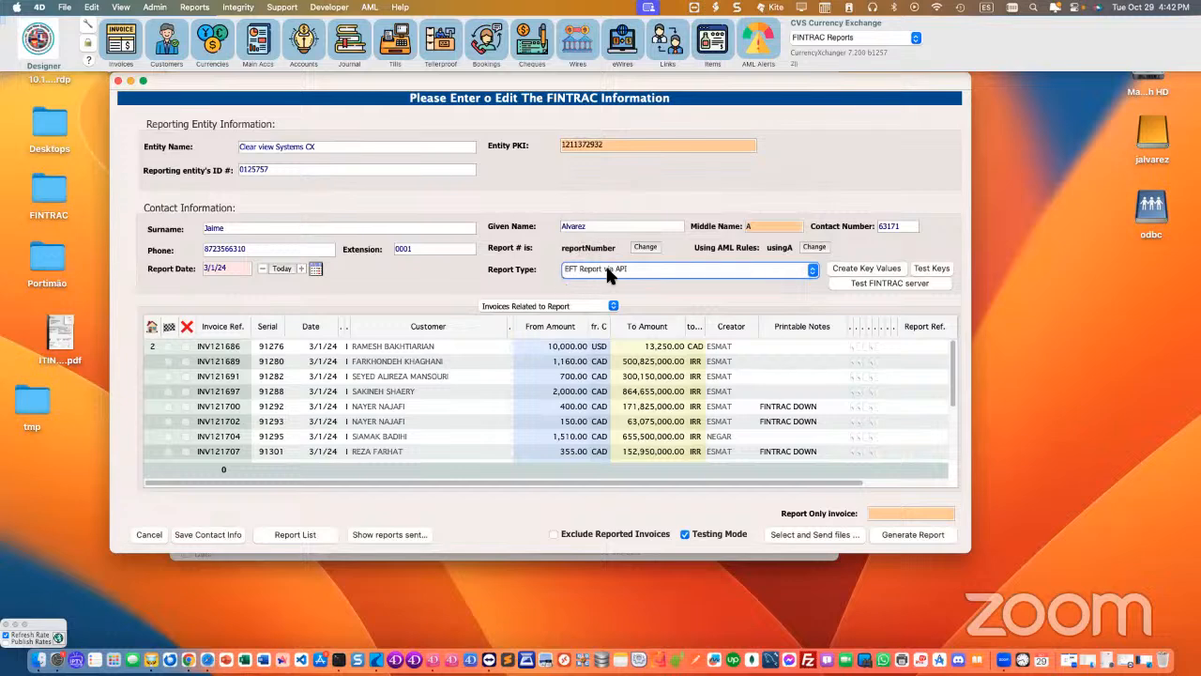
pyautogui.click(899, 537)
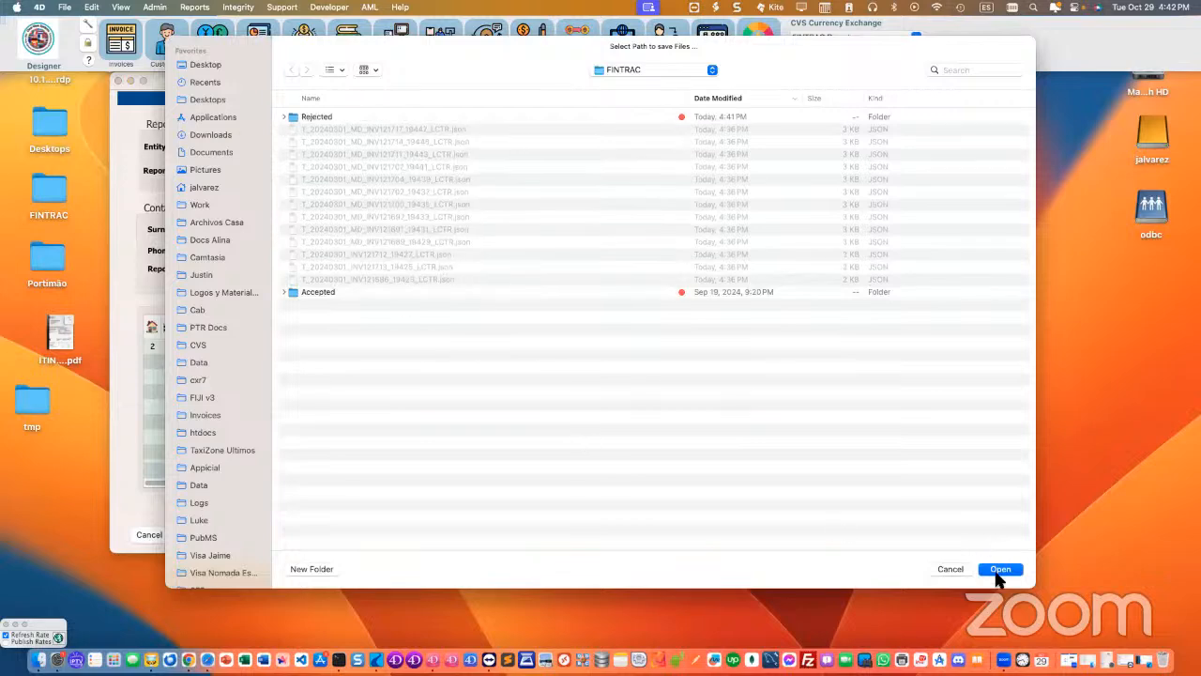
pyautogui.click(998, 574)
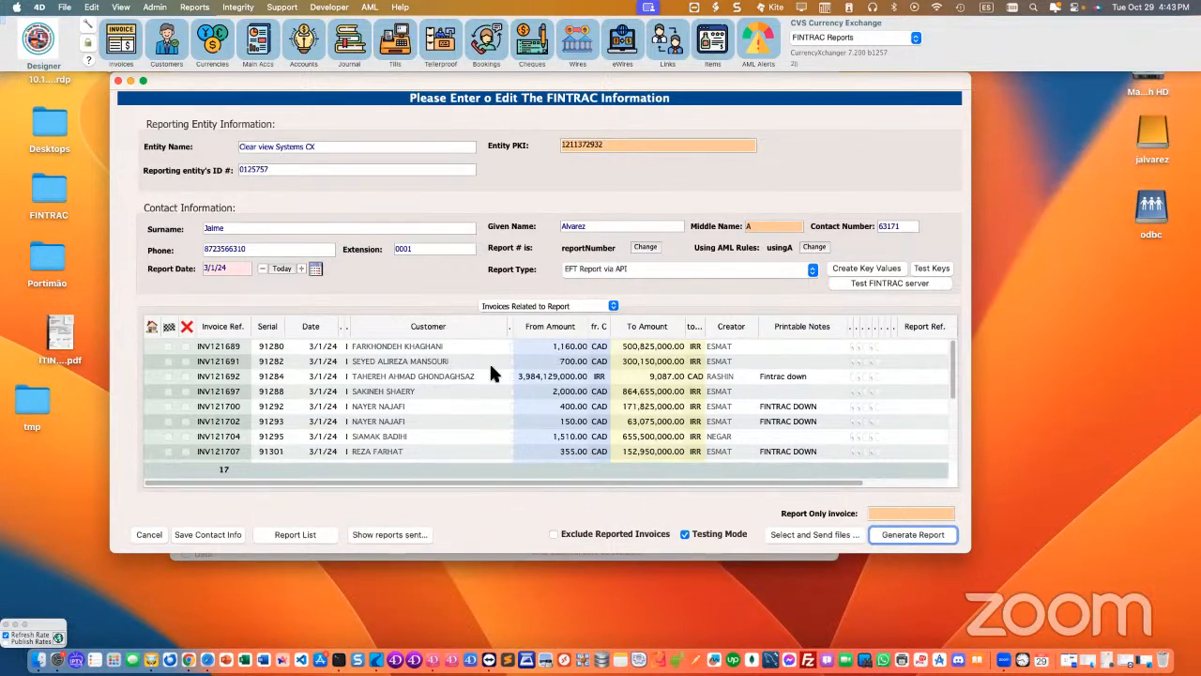
pyautogui.click(466, 347)
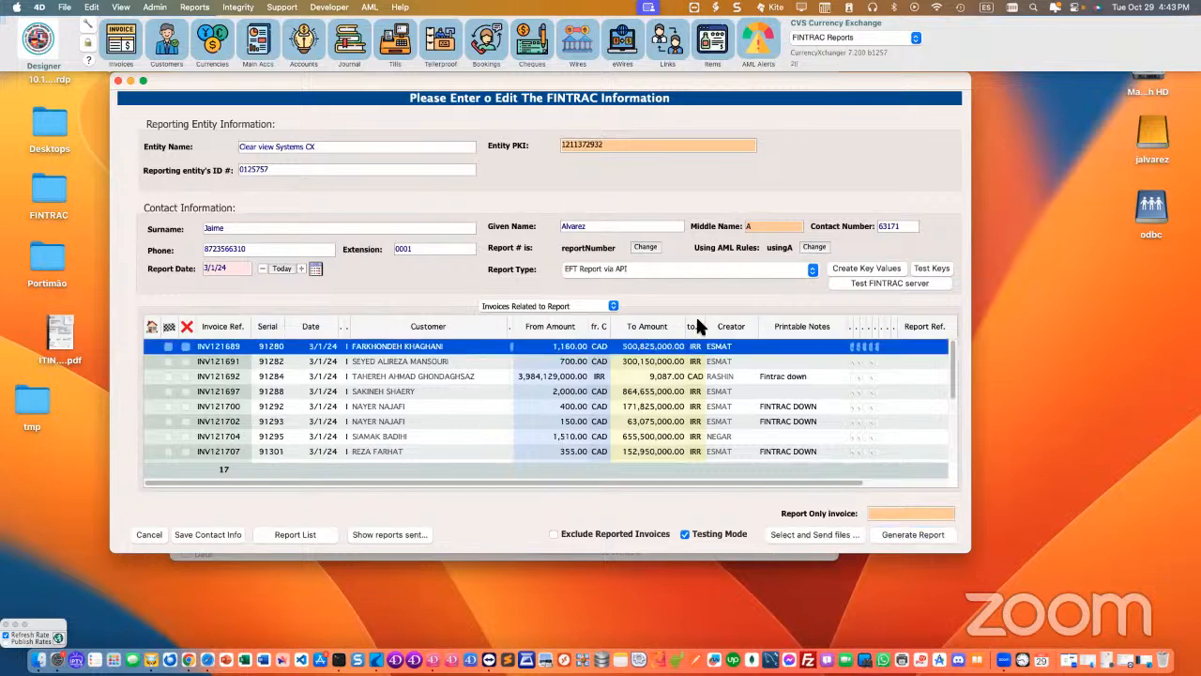
# Step: Look over the EFT JSON files available to send, highlight T_20240301_MD_INV121704_19466_EFTO.json, and leave the file selection without sending
pyautogui.click(802, 535)
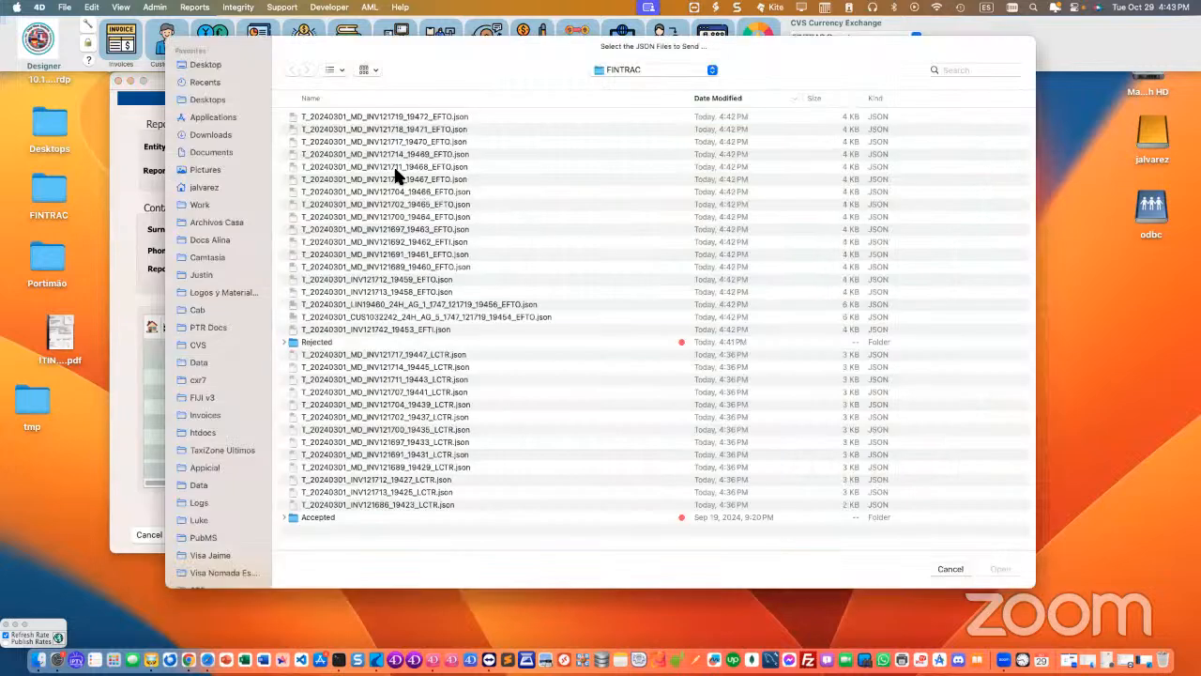
pyautogui.click(384, 192)
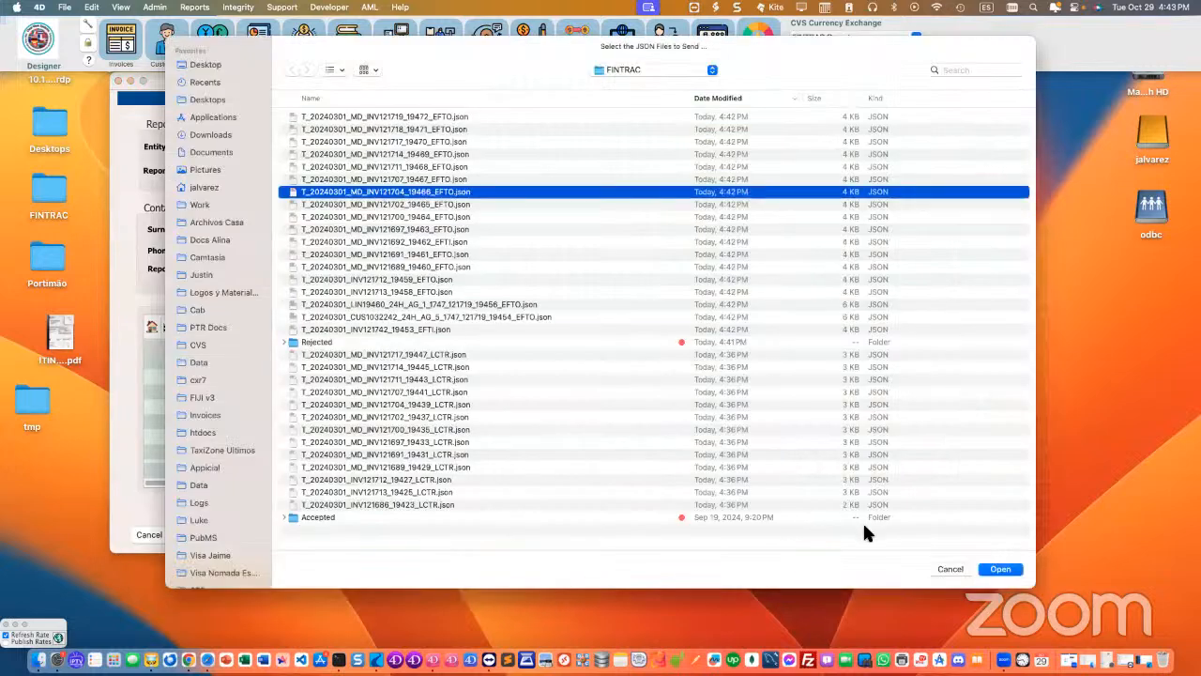
pyautogui.click(949, 569)
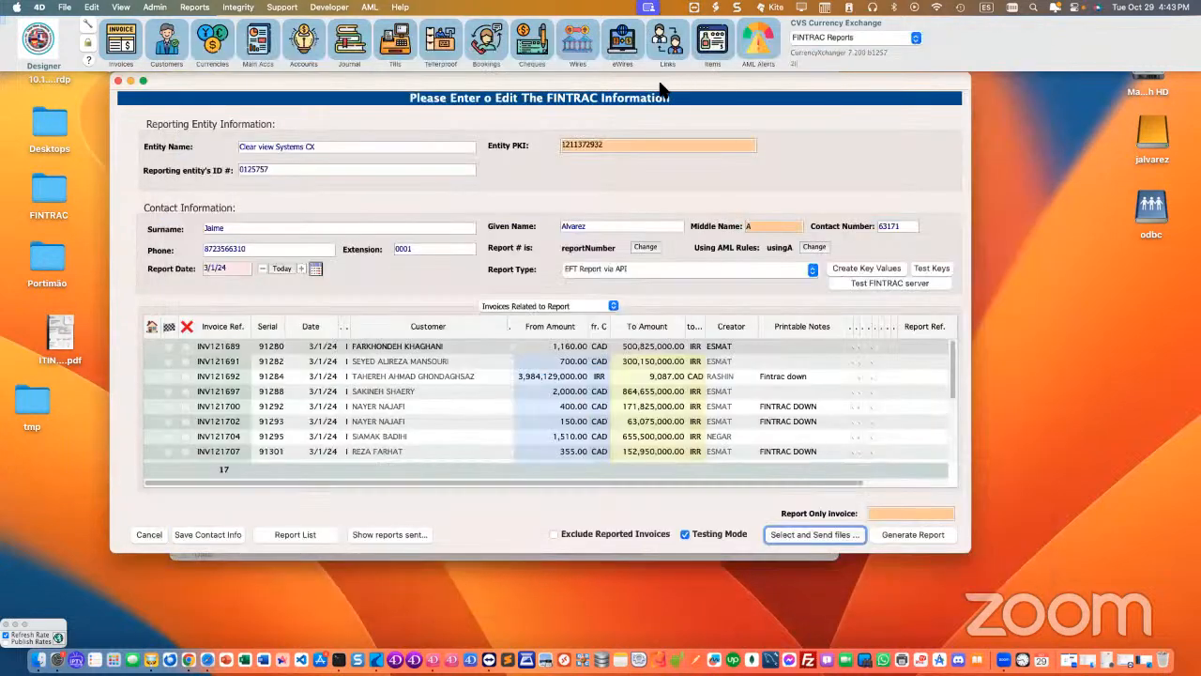
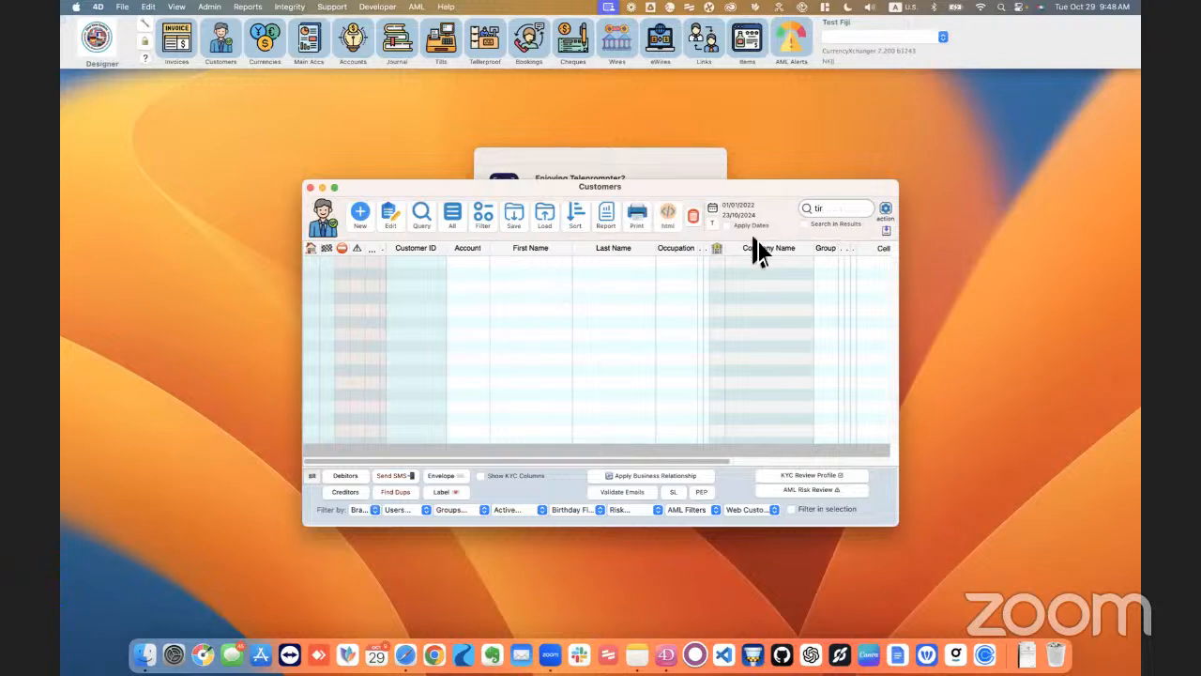
# Step: Create a new customer record, attach the sample California driver's licence as picture ID, and verify the document to fill in the profile
pyautogui.press('Return')
pyautogui.click(366, 216)
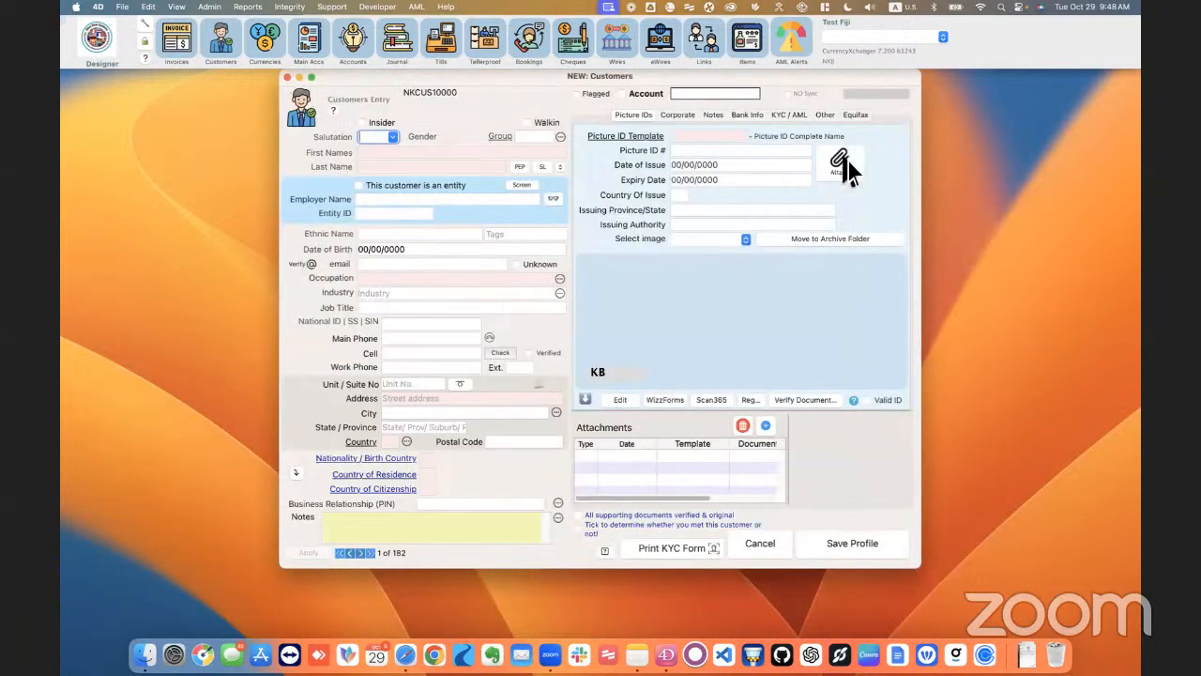
pyautogui.click(807, 167)
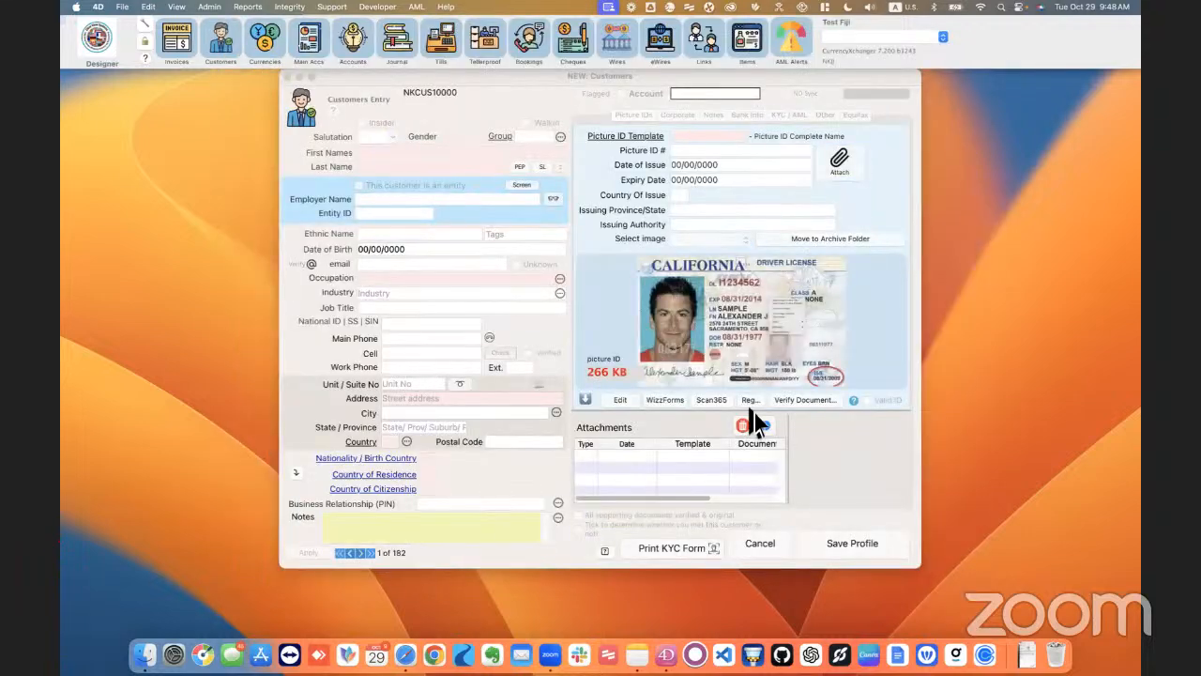
pyautogui.click(805, 400)
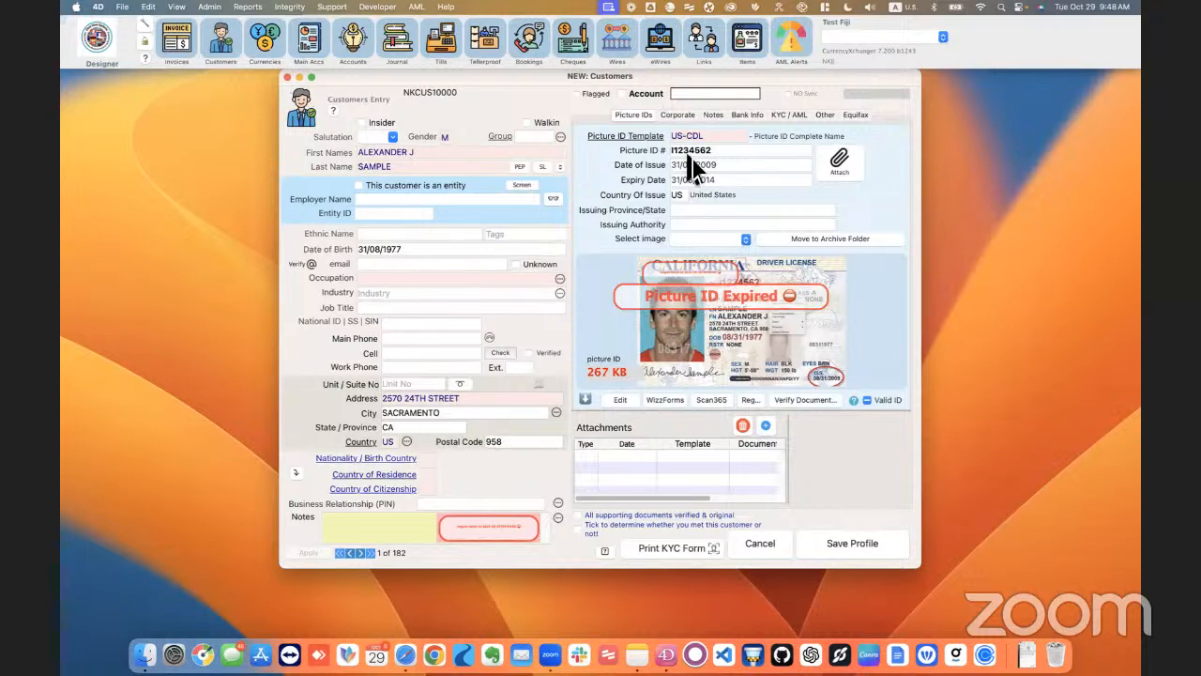
# Step: Open the stamped California licence image in the picture editor, zoom out to examine the verification stamp, and return to the profile
pyautogui.click(755, 328)
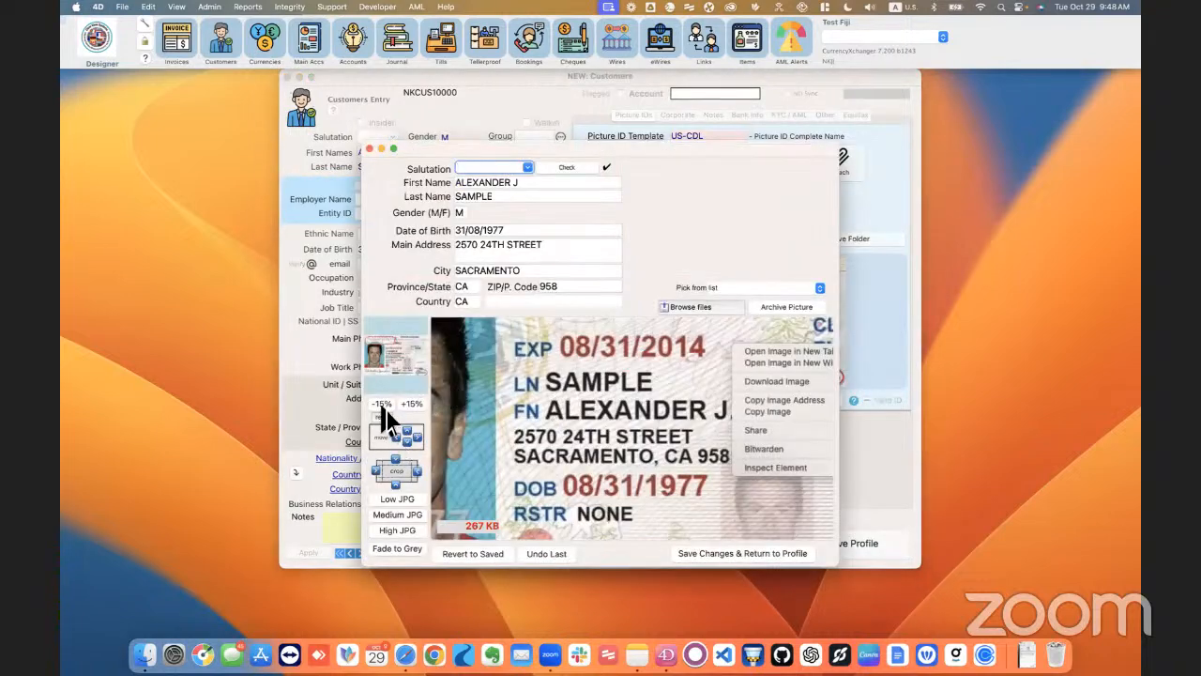
pyautogui.click(382, 406)
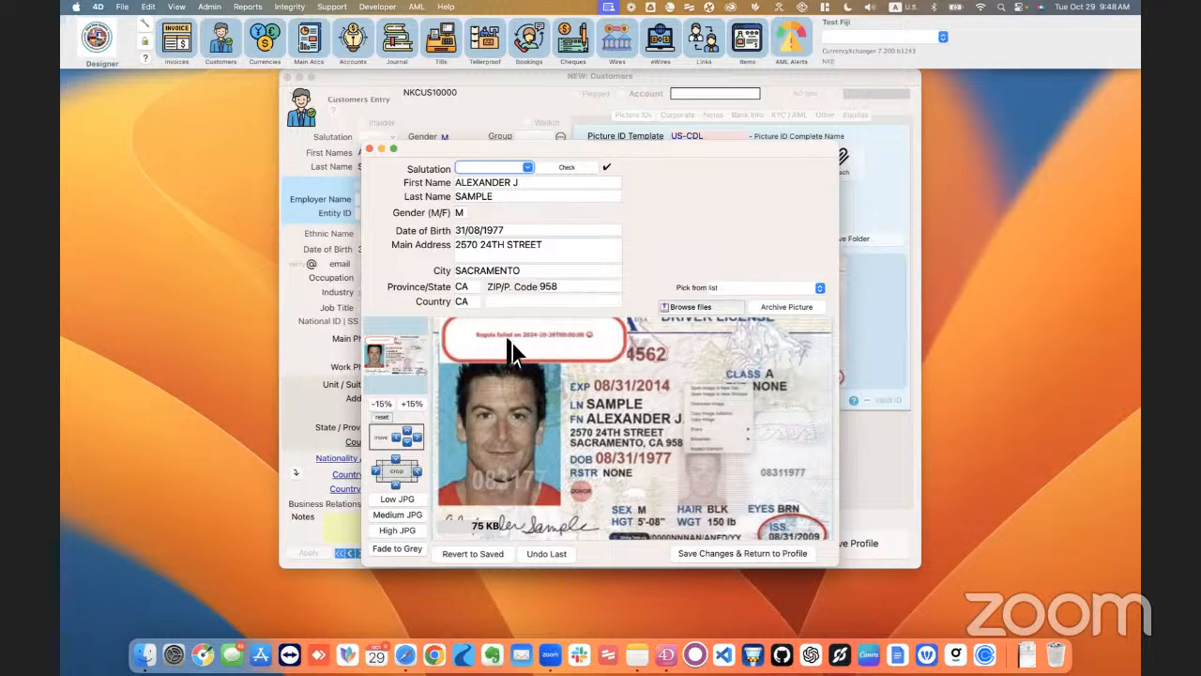
pyautogui.moveTo(854, 593); pyautogui.dragTo(974, 631)
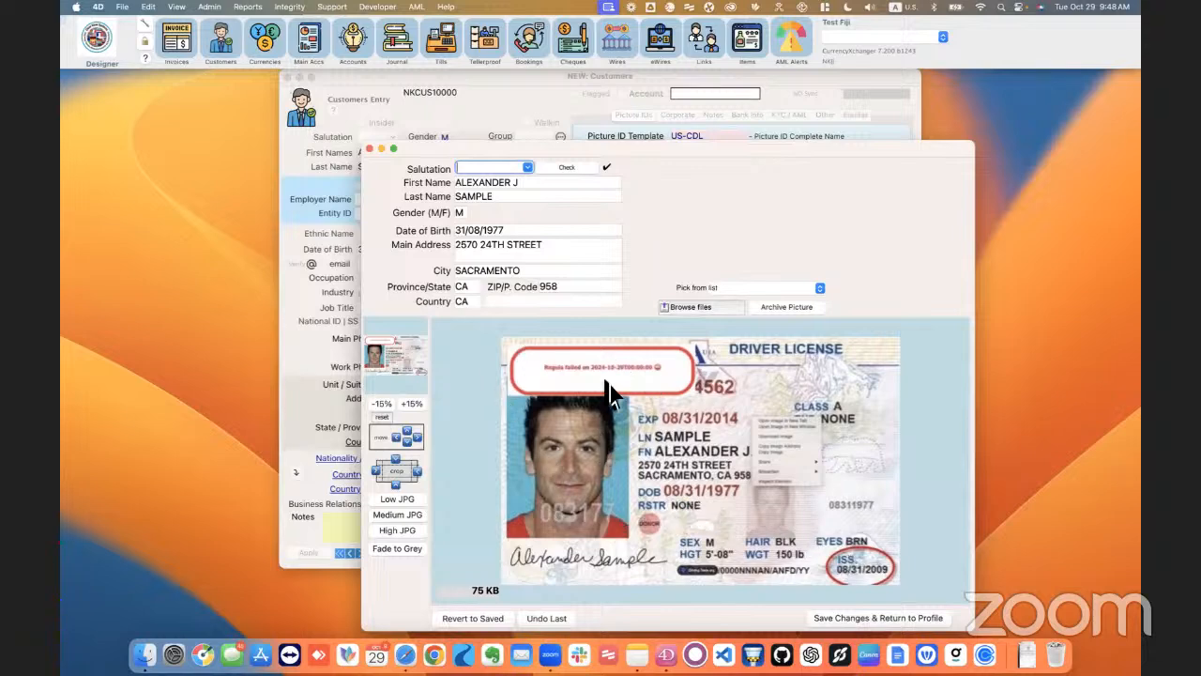
pyautogui.click(381, 149)
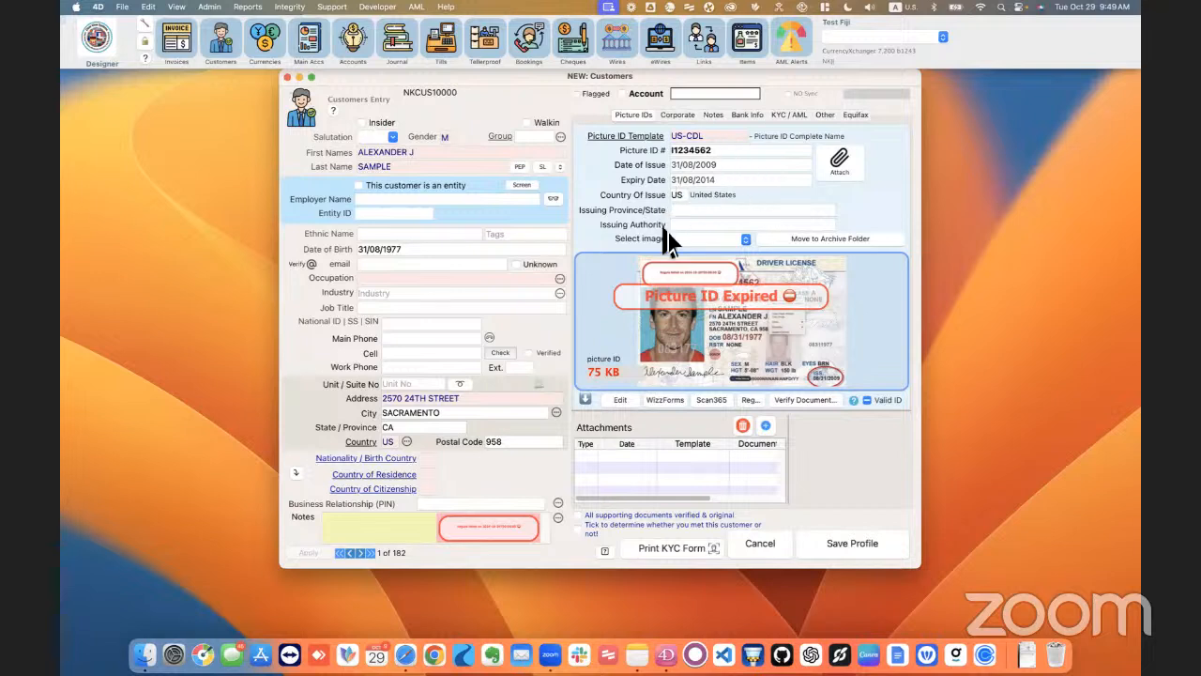
# Step: Try to save the customer profile, dismiss the list of missing fields, and cancel the record, discarding all changes
pyautogui.click(883, 546)
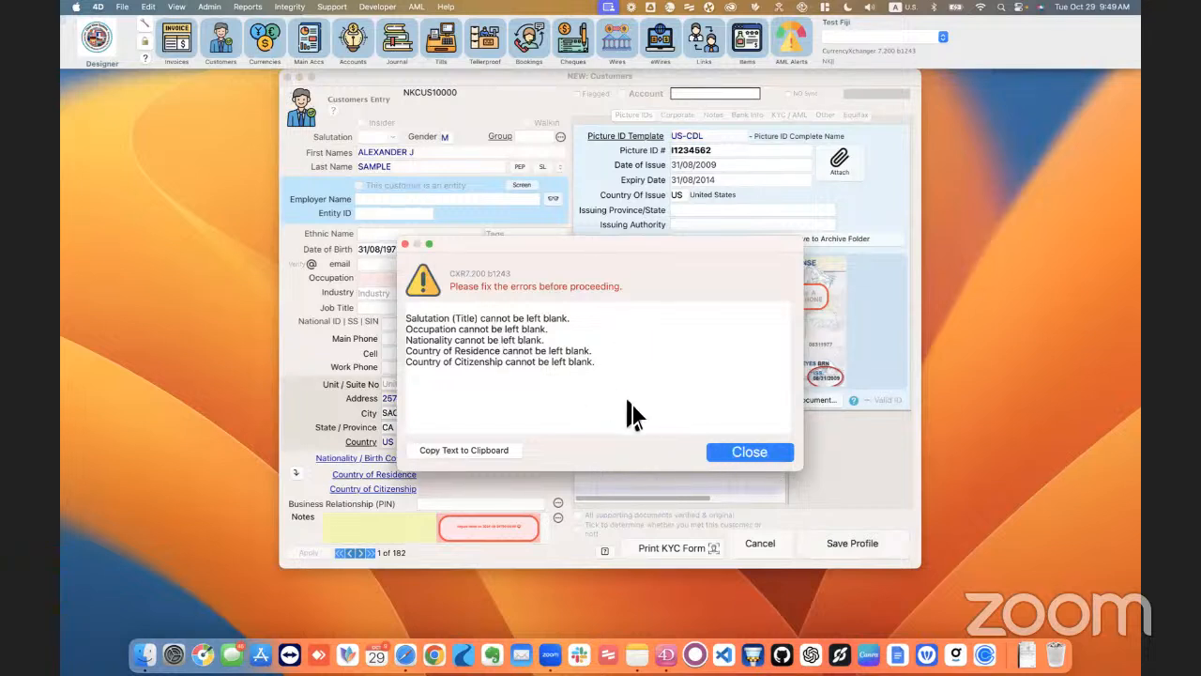
pyautogui.click(771, 454)
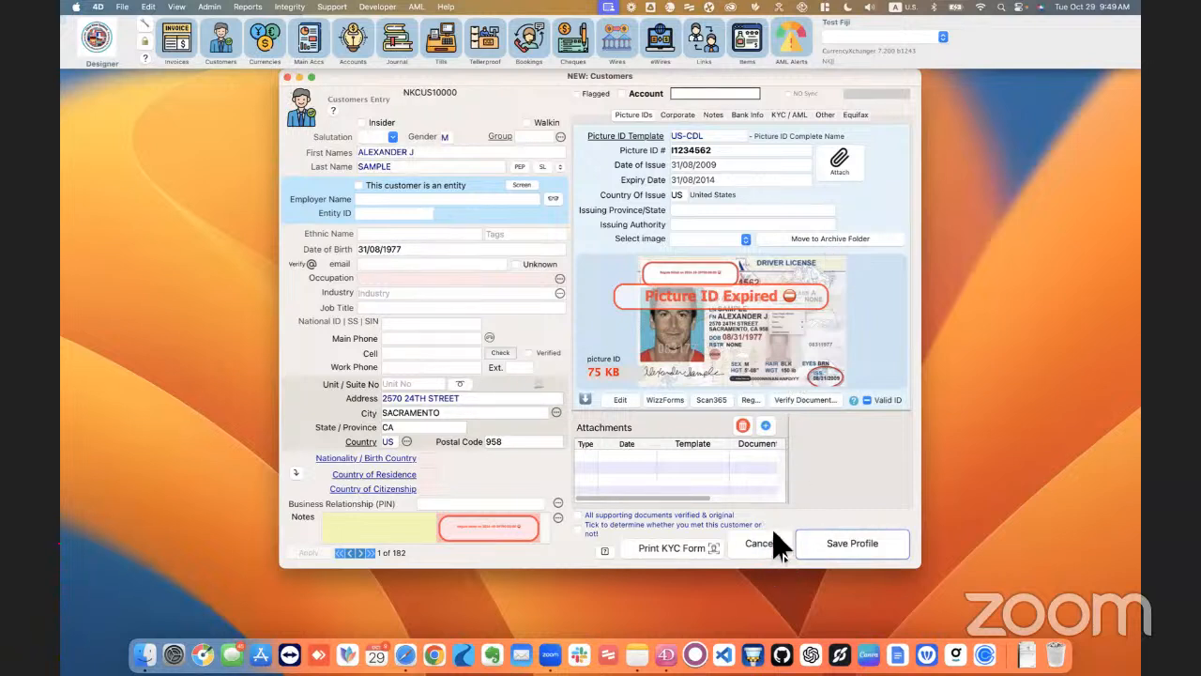
pyautogui.click(775, 541)
pyautogui.press('Return')
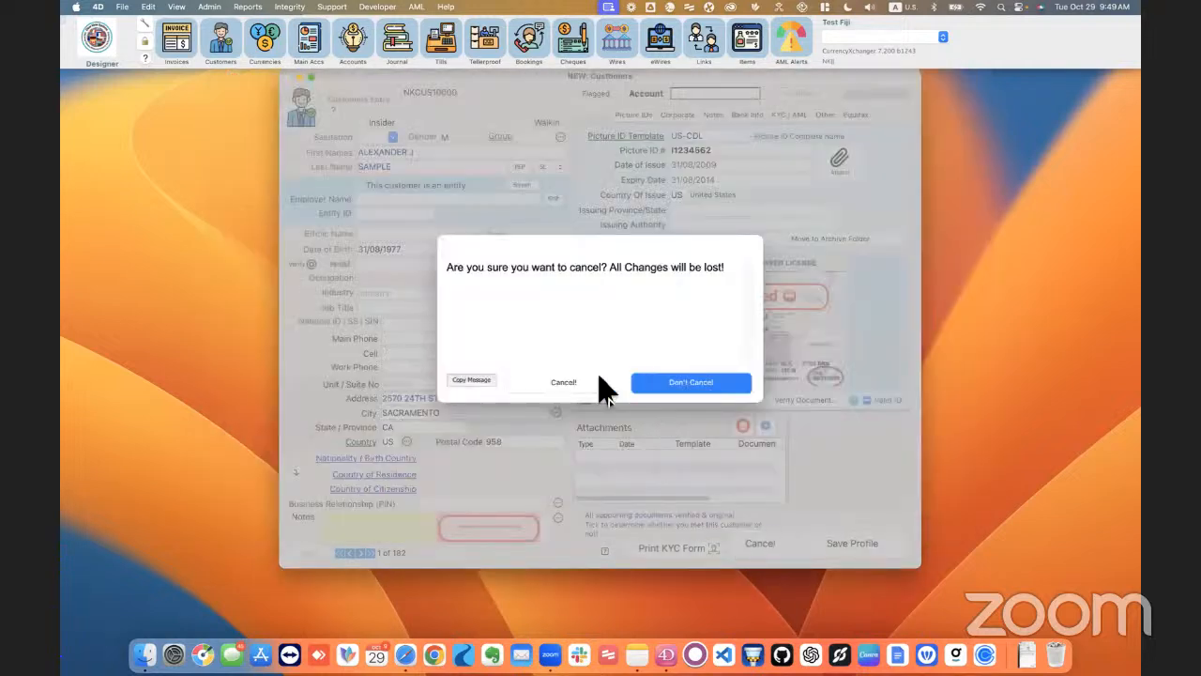
pyautogui.click(577, 382)
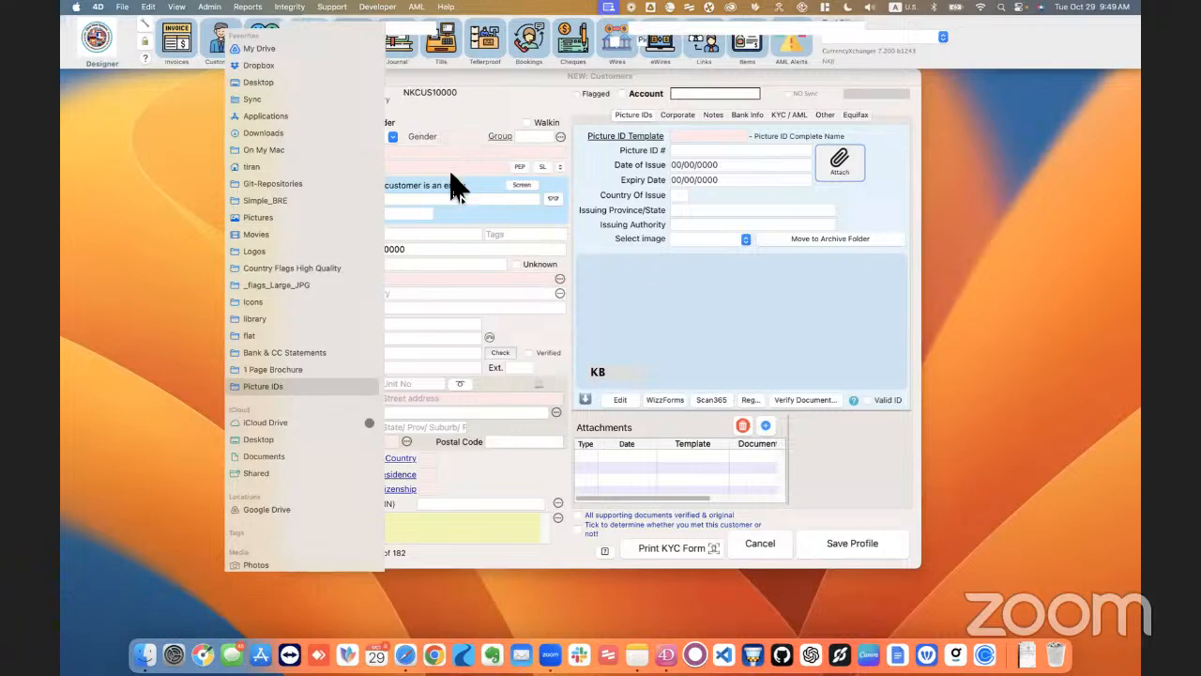
# Step: Attach the British Columbia driver's licence image to the new customer record and verify the document to fill in the profile
pyautogui.doubleClick(451, 174)
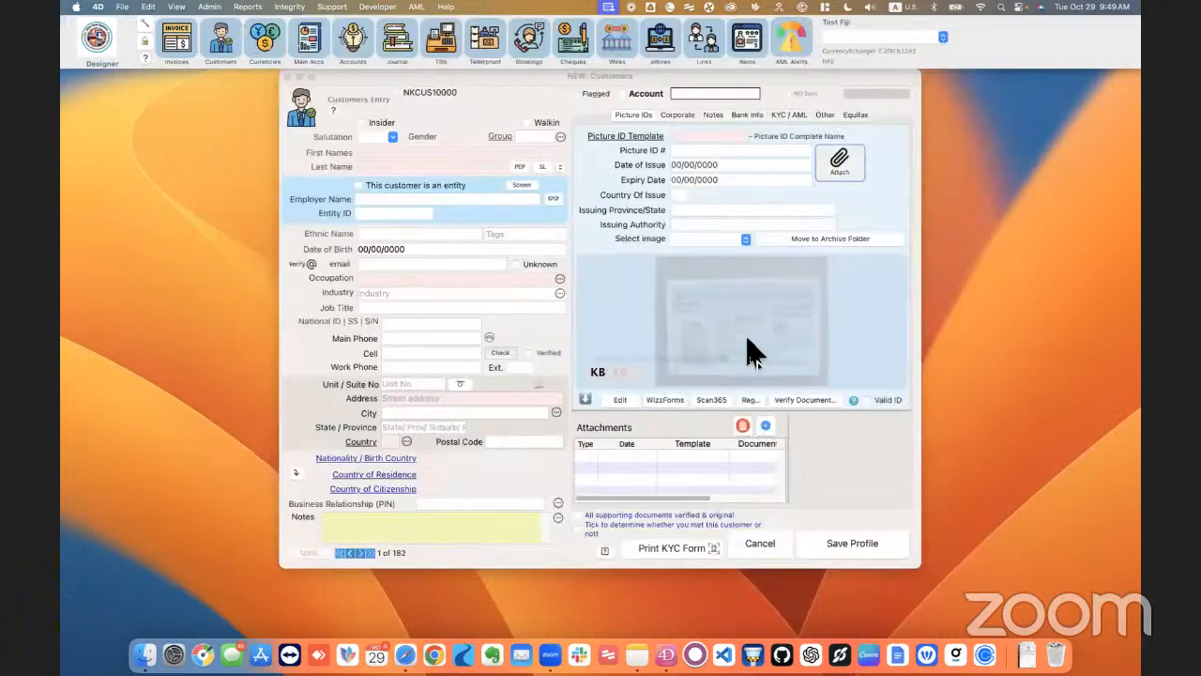
pyautogui.click(813, 398)
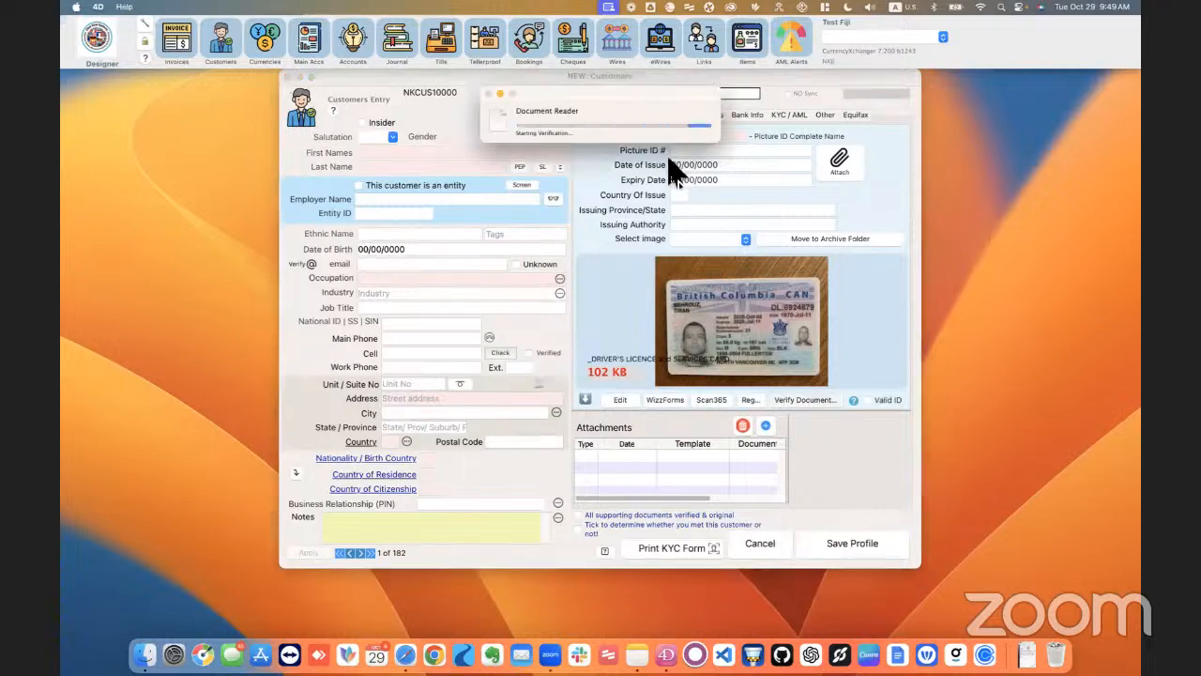
pyautogui.moveTo(640, 93); pyautogui.dragTo(829, 308)
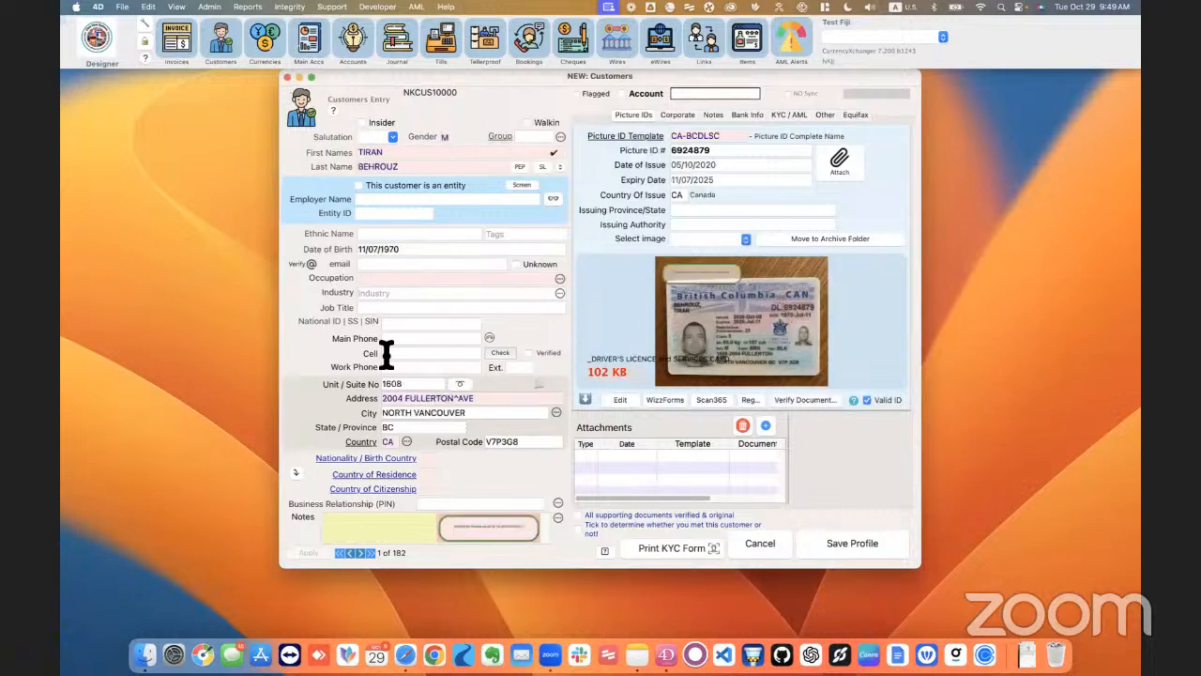
# Step: Try to save the profile filled from the British Columbia licence, close the validation errors, and discard the record
pyautogui.click(840, 549)
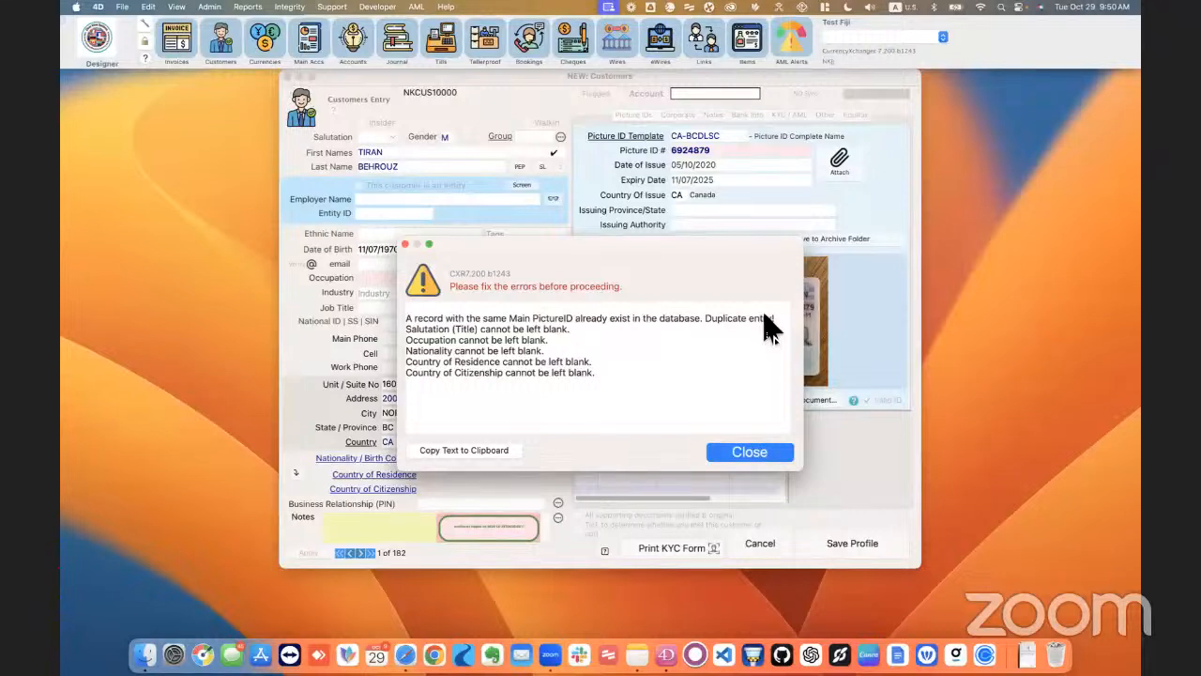
pyautogui.click(762, 456)
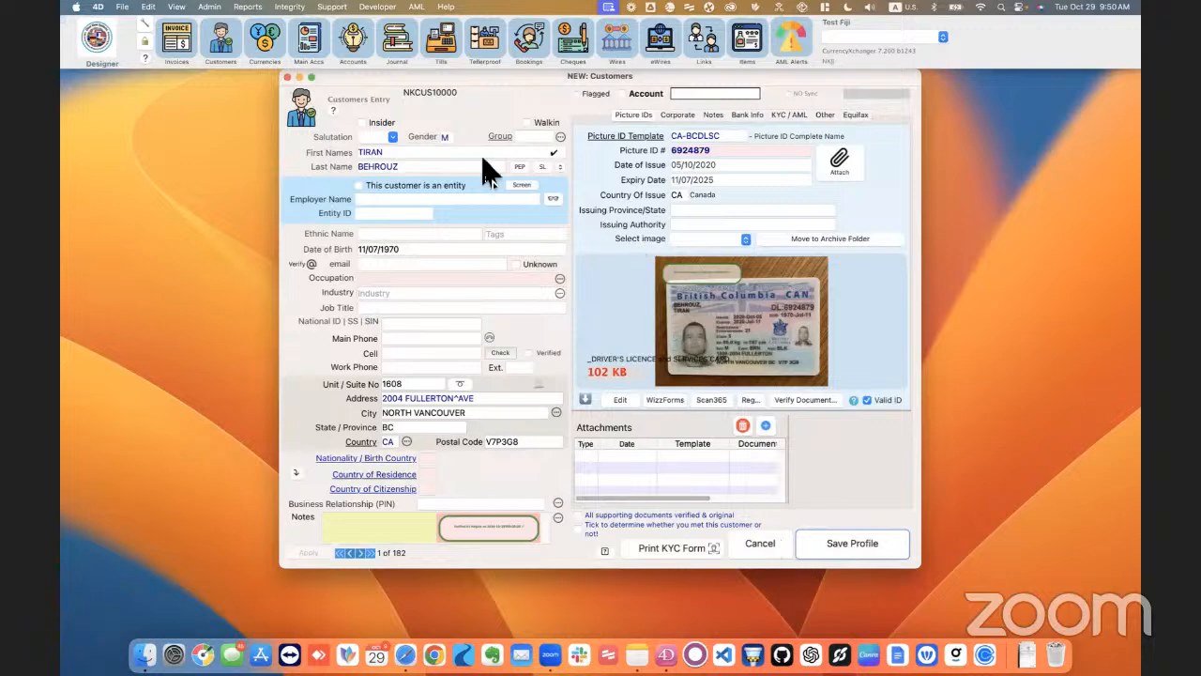
pyautogui.click(773, 542)
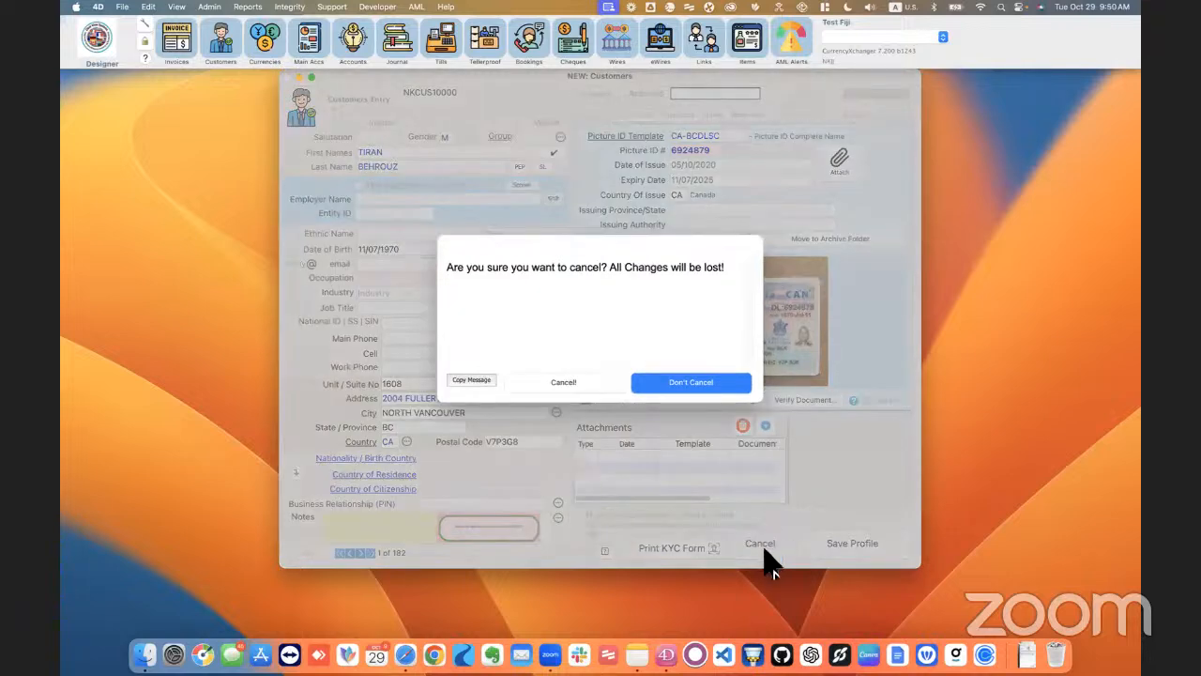
pyautogui.click(612, 386)
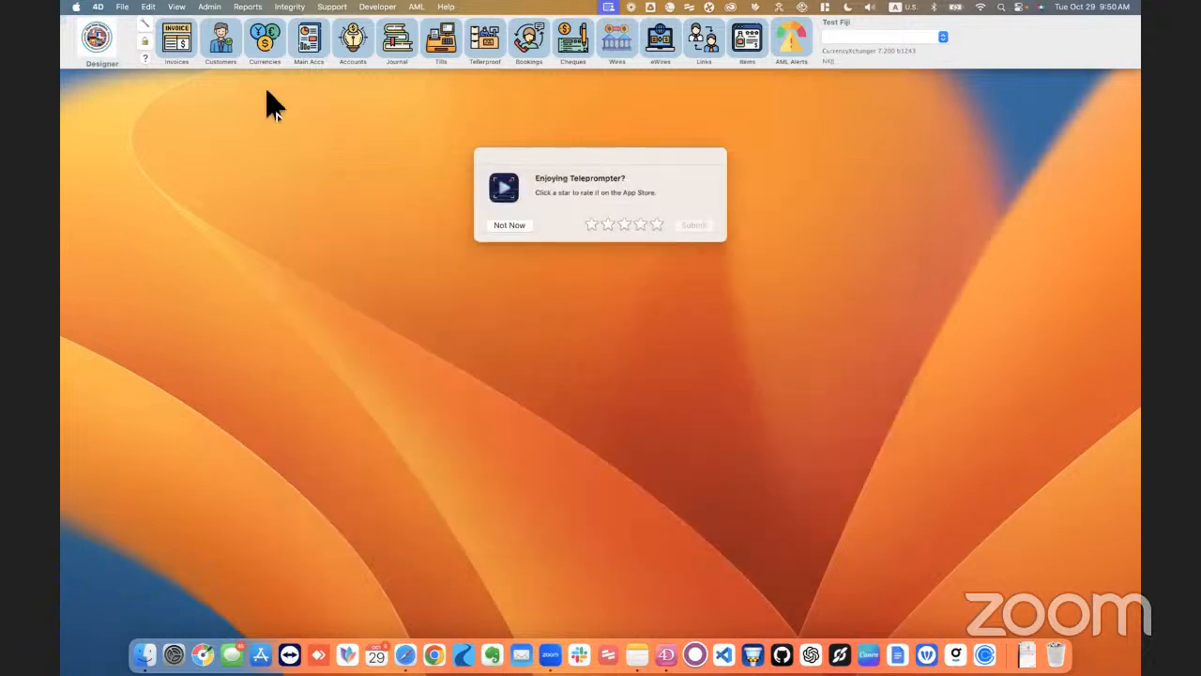
# Step: Start another new customer record and enter gender M with the customer's first and last names
pyautogui.click(228, 45)
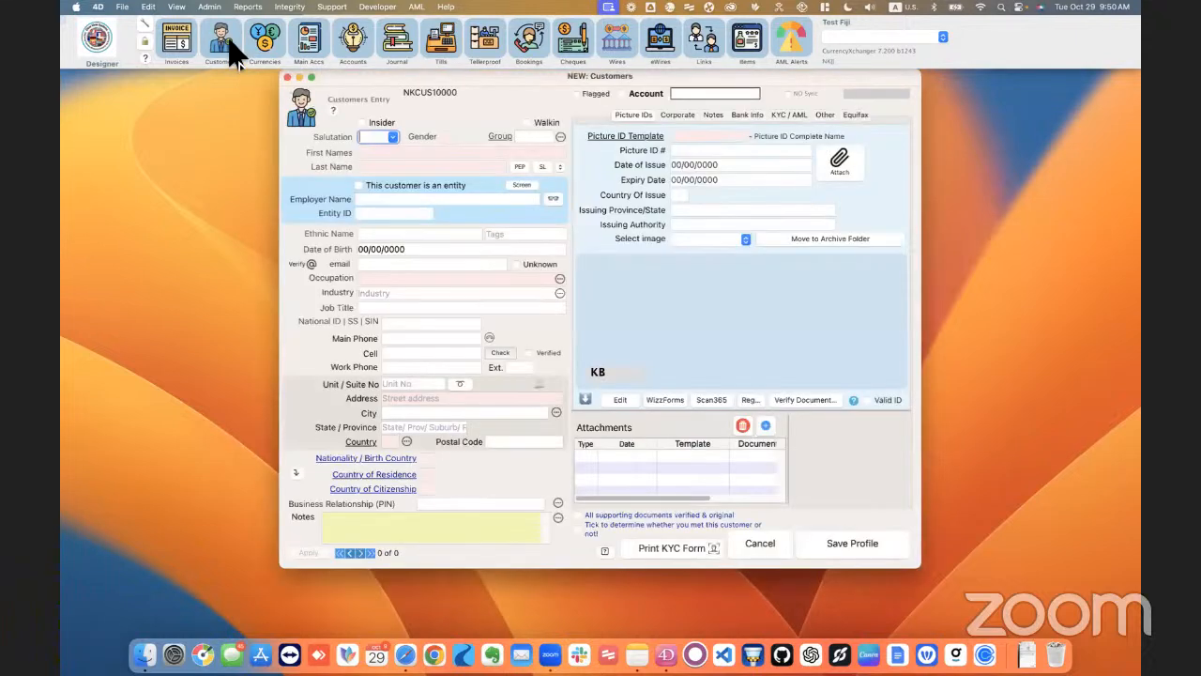
pyautogui.press('Tab')
pyautogui.write('M')
pyautogui.press('Tab')
pyautogui.write('T')
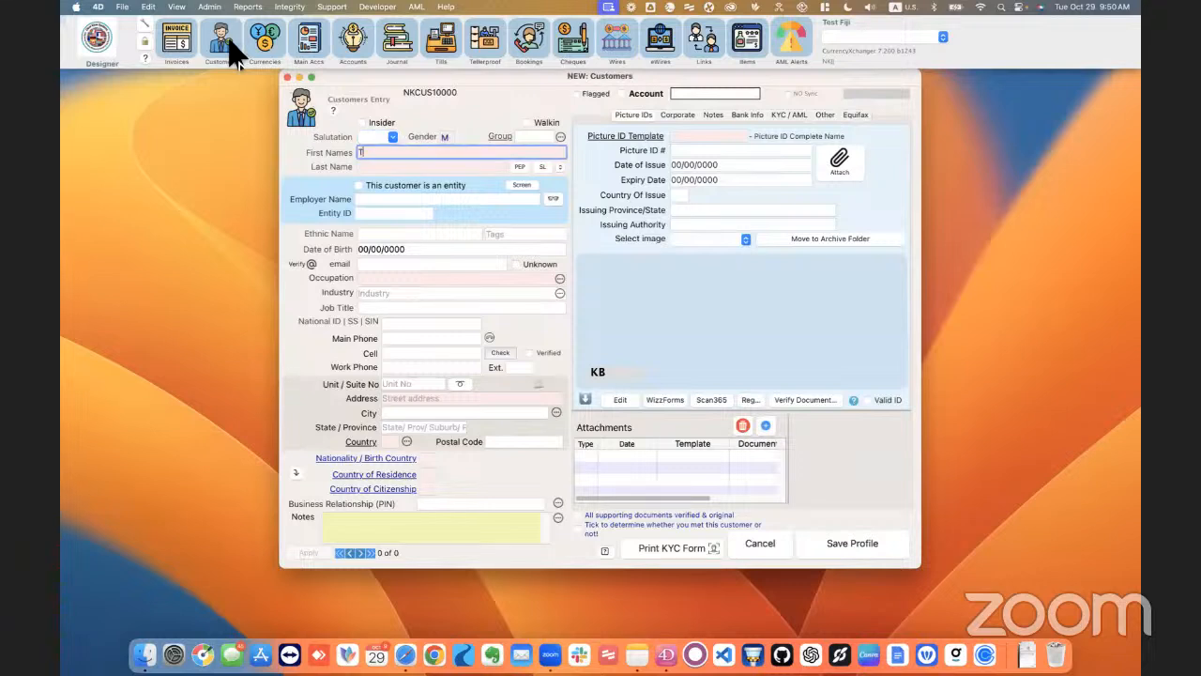
pyautogui.write('iran')
pyautogui.press('Tab')
pyautogui.write('b')
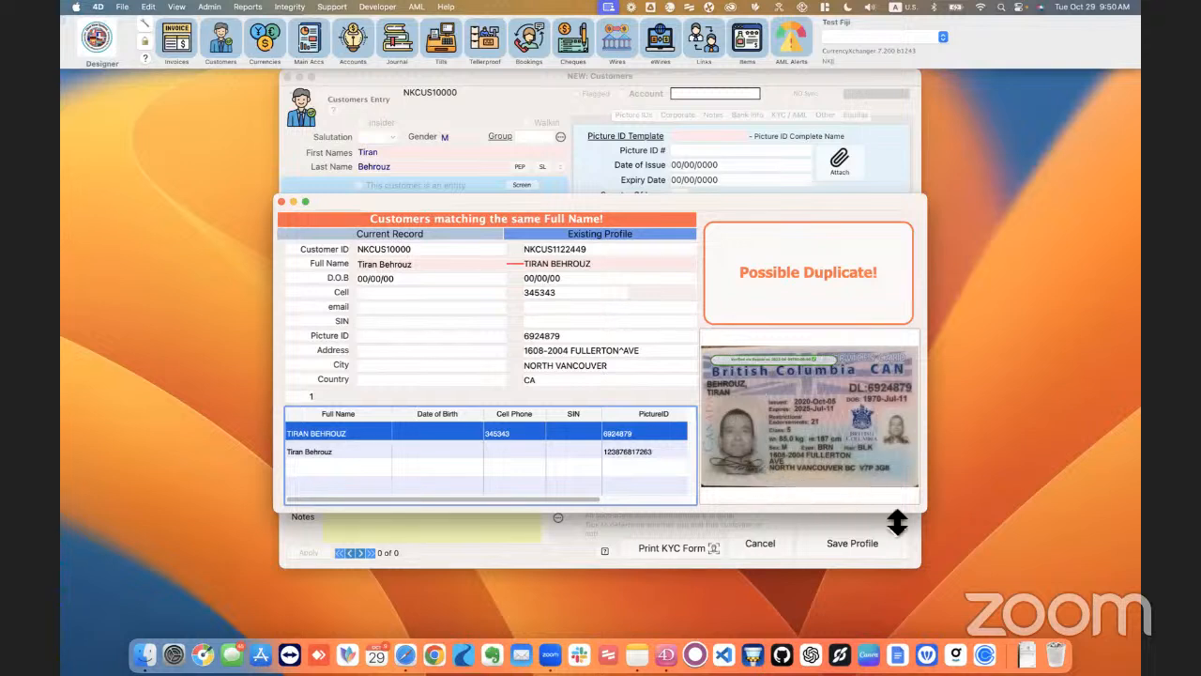
# Step: Compare the new record with both existing profiles in the possible duplicates window, including their picture IDs, and close the window
pyautogui.moveTo(931, 519)
pyautogui.mouseDown()
pyautogui.moveTo(997, 547)
pyautogui.moveTo(940, 533)
pyautogui.mouseUp()
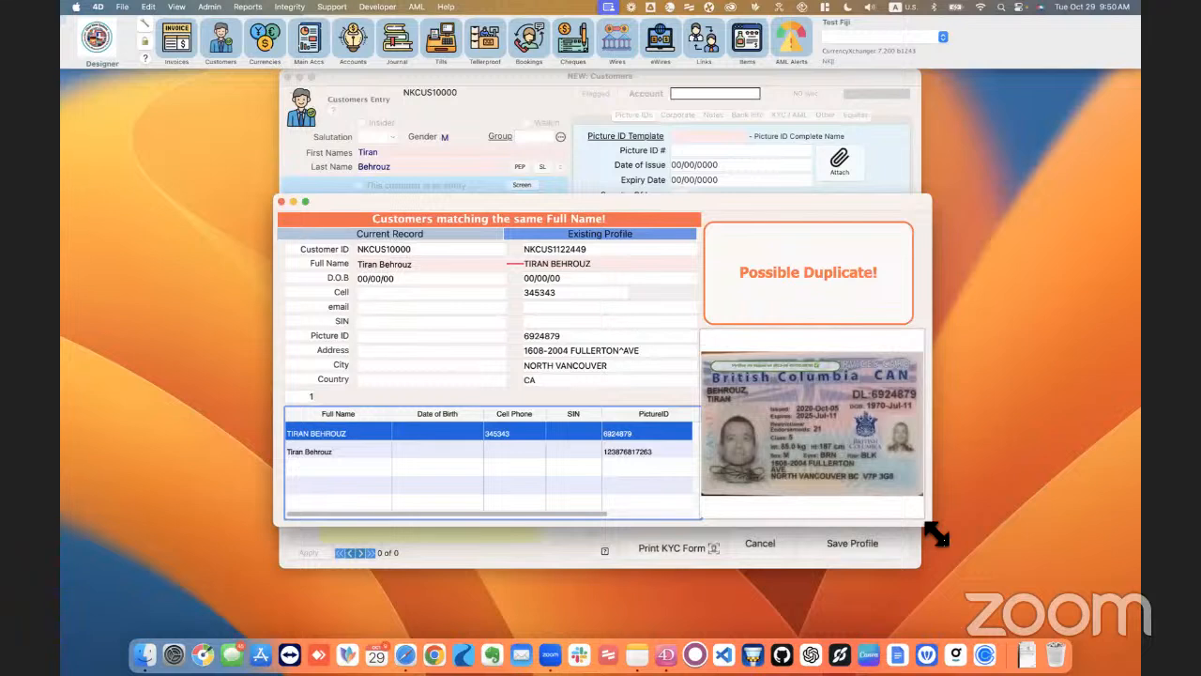
pyautogui.click(567, 452)
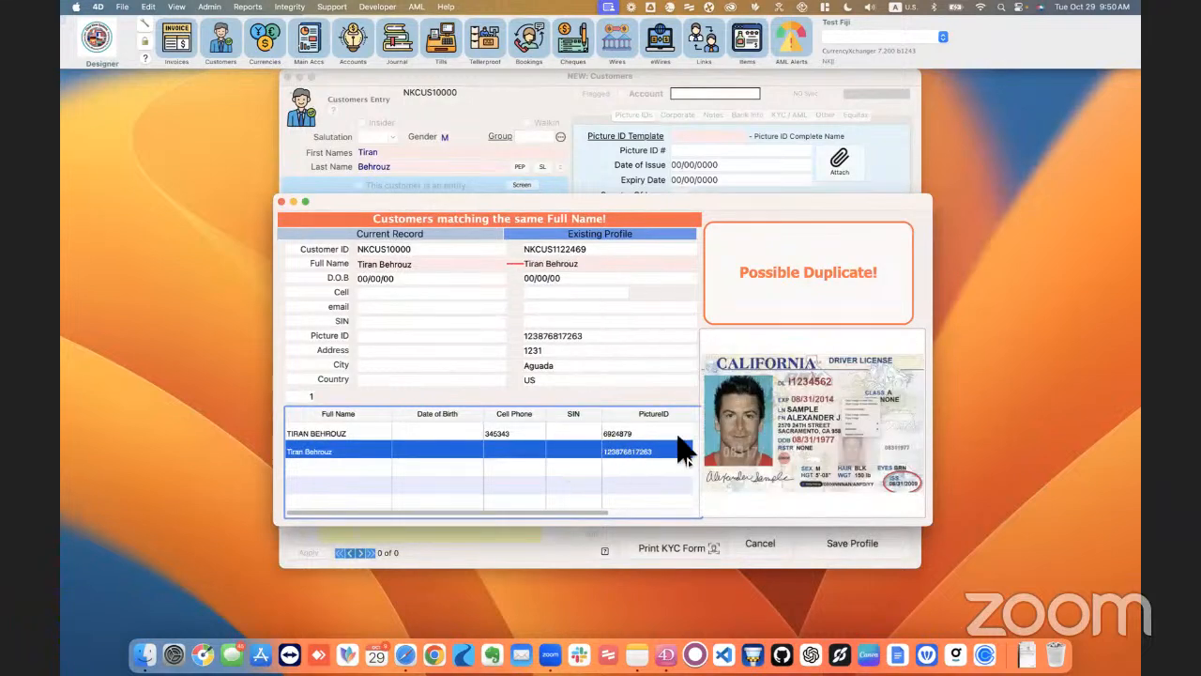
pyautogui.click(619, 435)
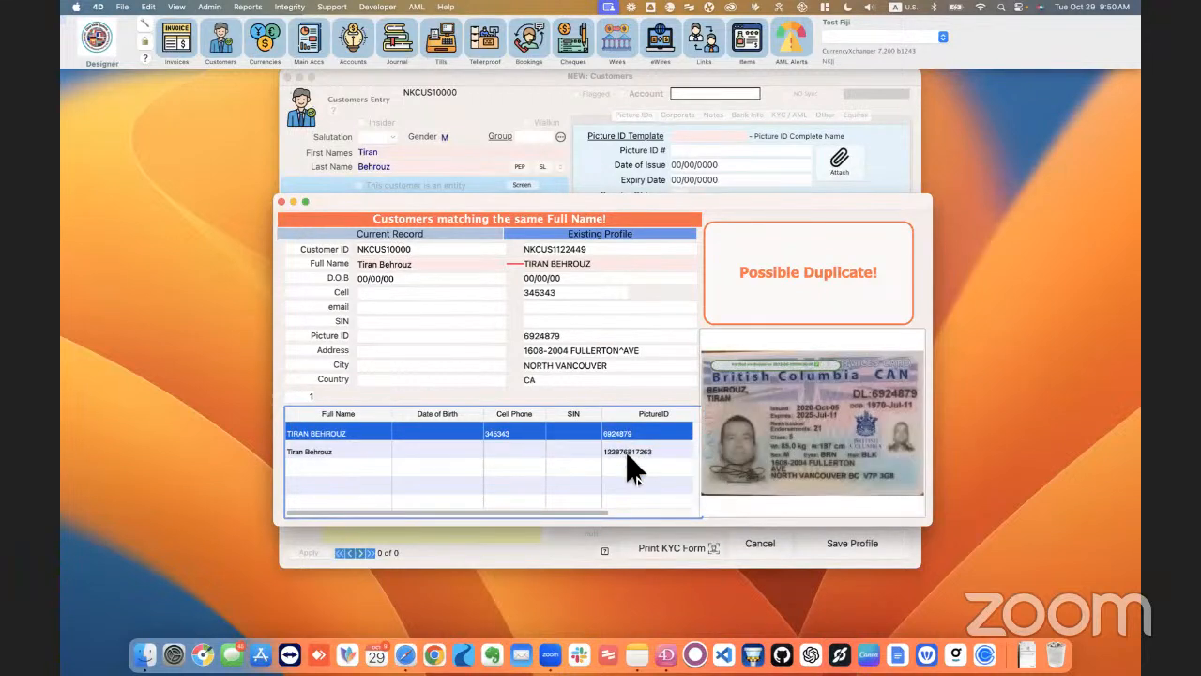
pyautogui.click(630, 454)
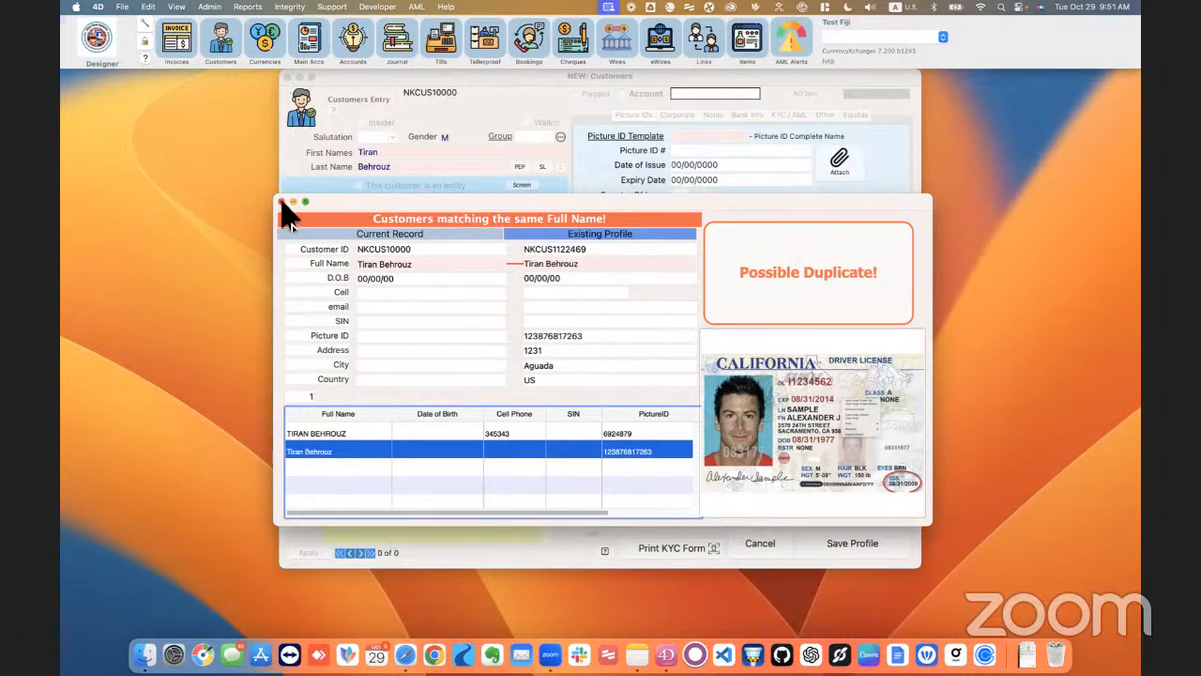
pyautogui.click(281, 202)
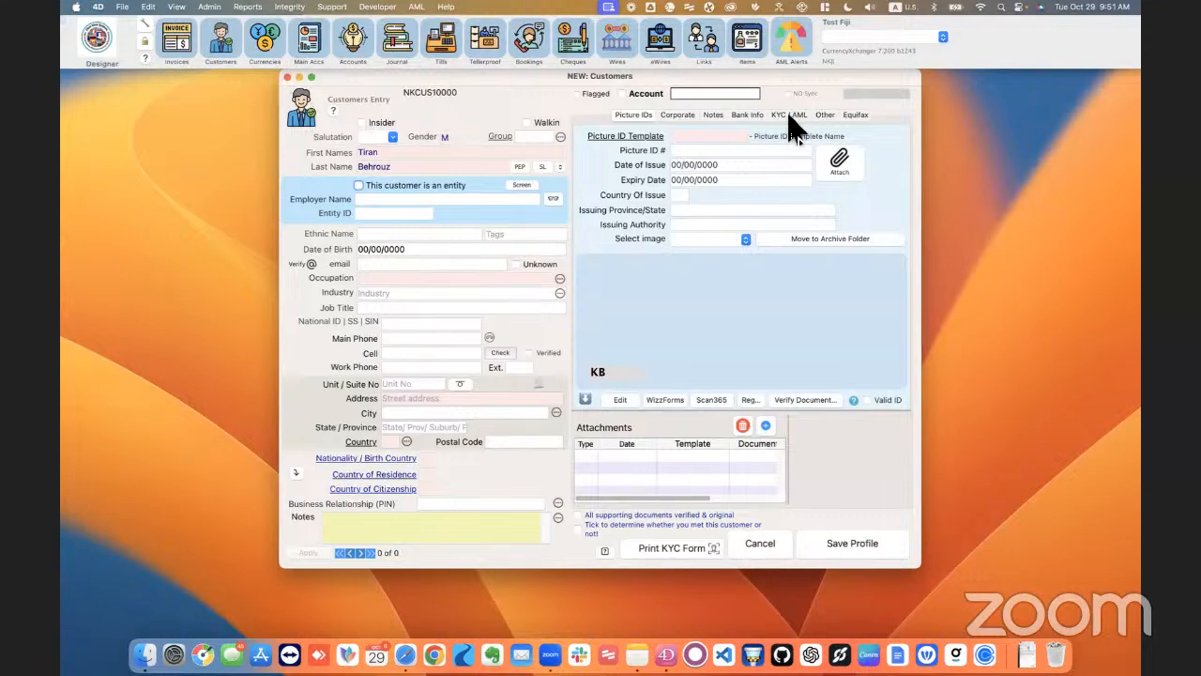
# Step: Examine the new customer's KYC / AML details, including the PEP screening and the sanction list checks
pyautogui.click(789, 115)
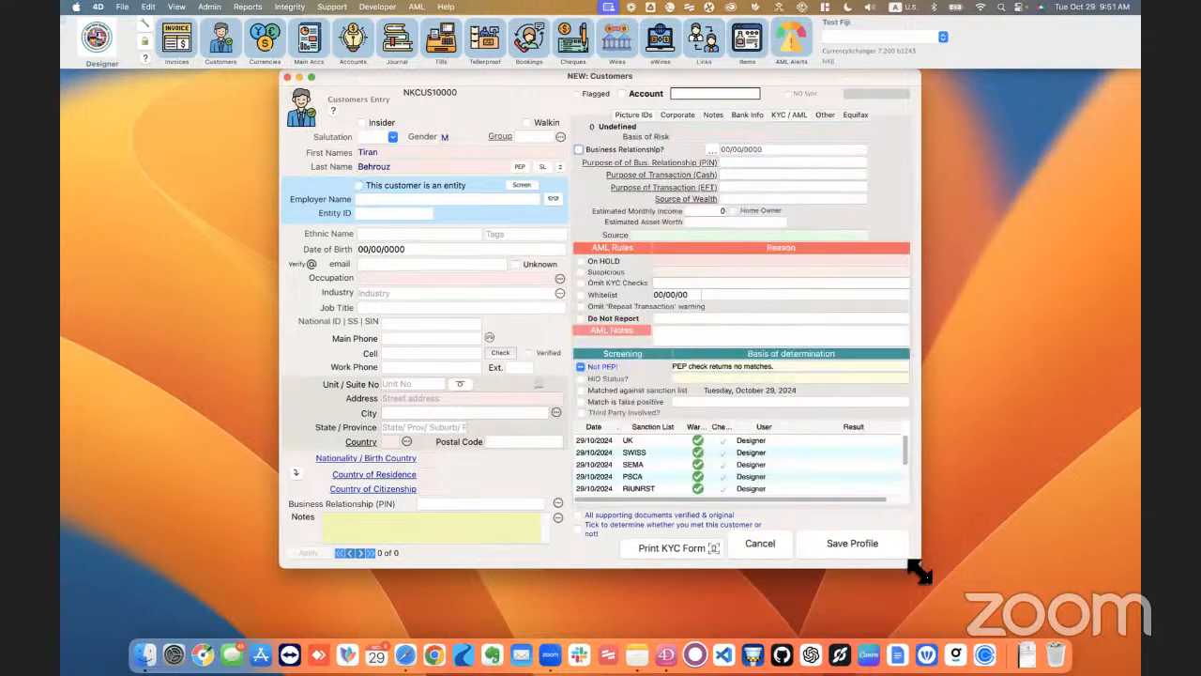
pyautogui.moveTo(920, 572)
pyautogui.mouseDown()
pyautogui.moveTo(980, 629)
pyautogui.moveTo(929, 586)
pyautogui.mouseUp()
pyautogui.scroll(-3, 914, 483)
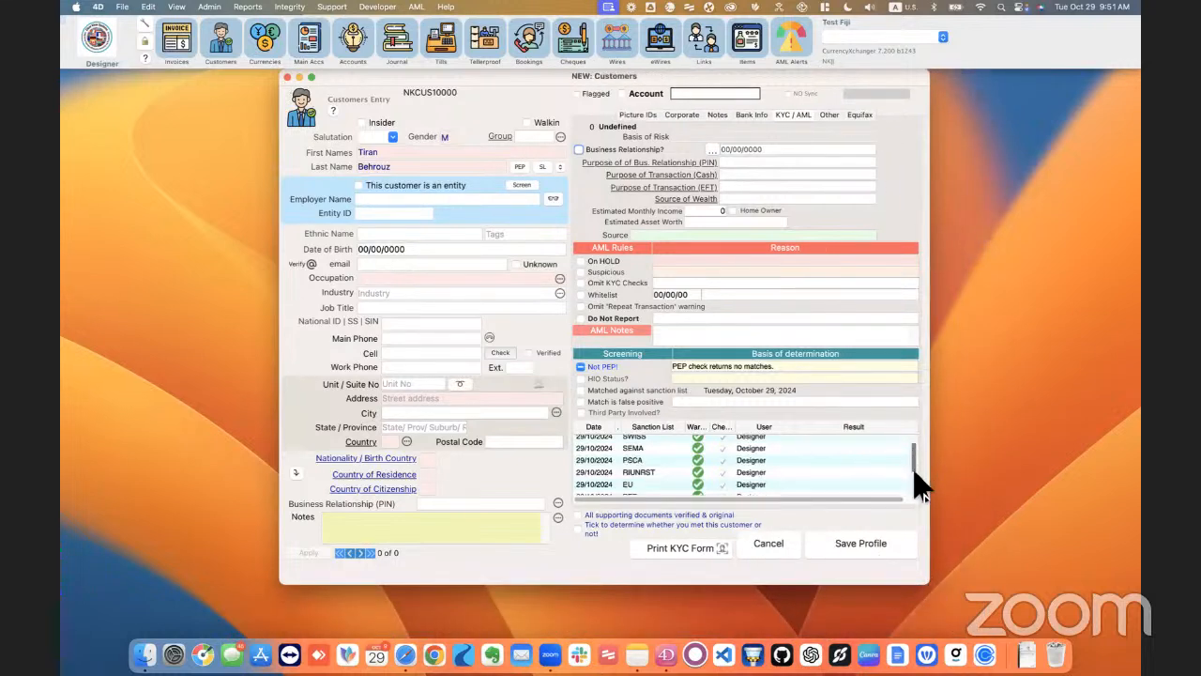
pyautogui.moveTo(915, 488); pyautogui.dragTo(914, 437)
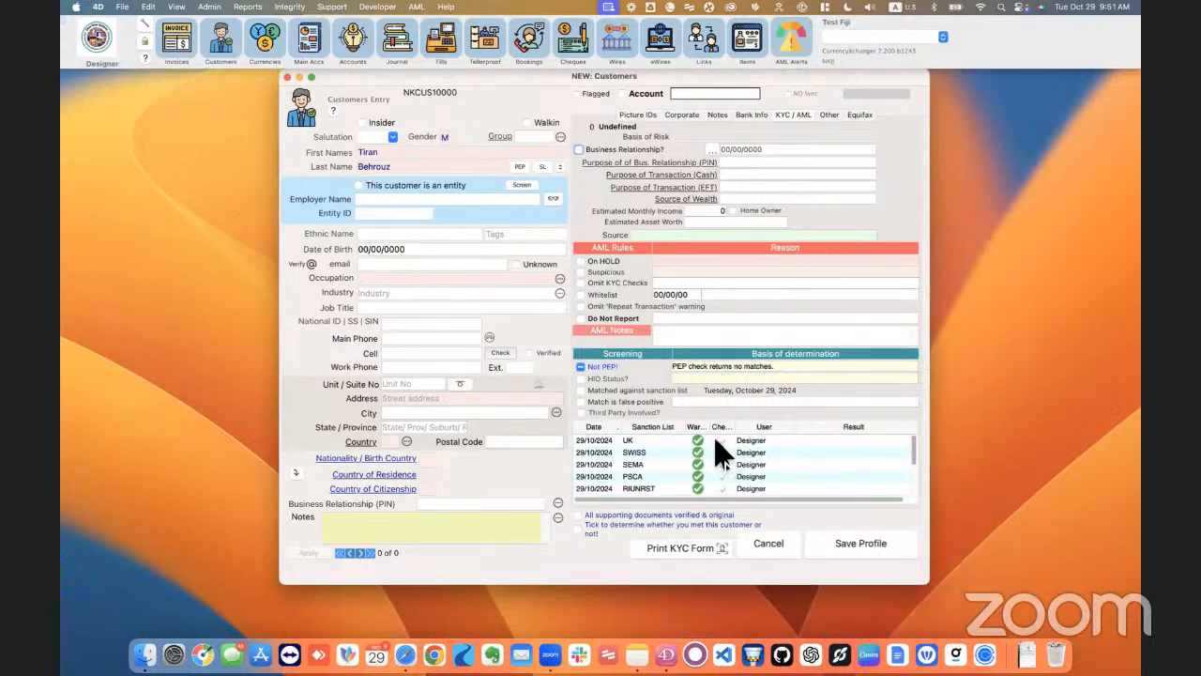